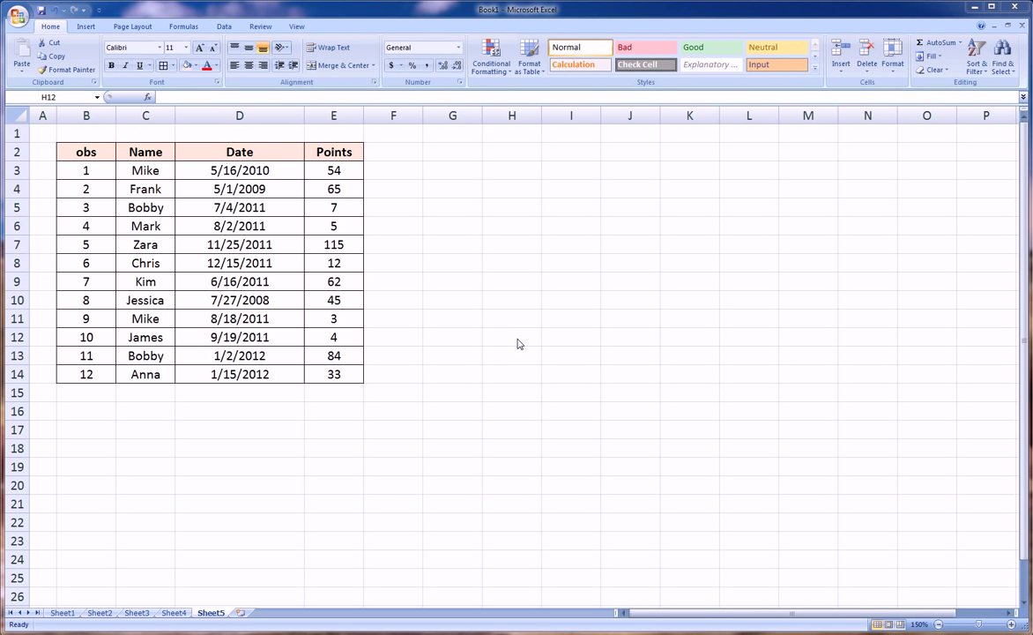
Examine the table in B2:E14, going through its obs, Name, Date and Points columns and comparing entries in the Name column.
left_click(519, 340)
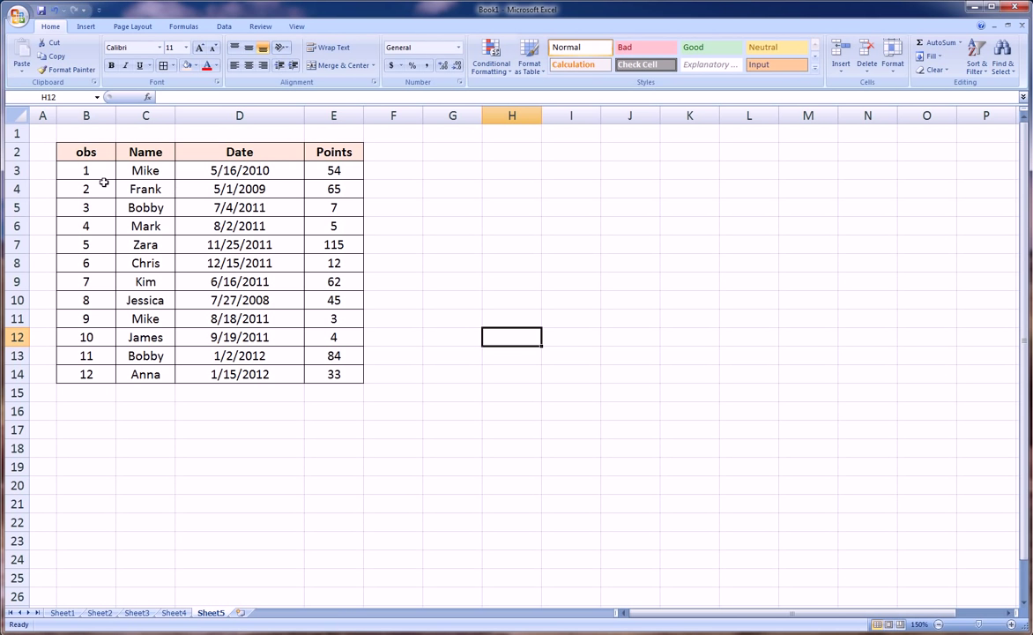
left_click_drag(95, 168, 335, 375)
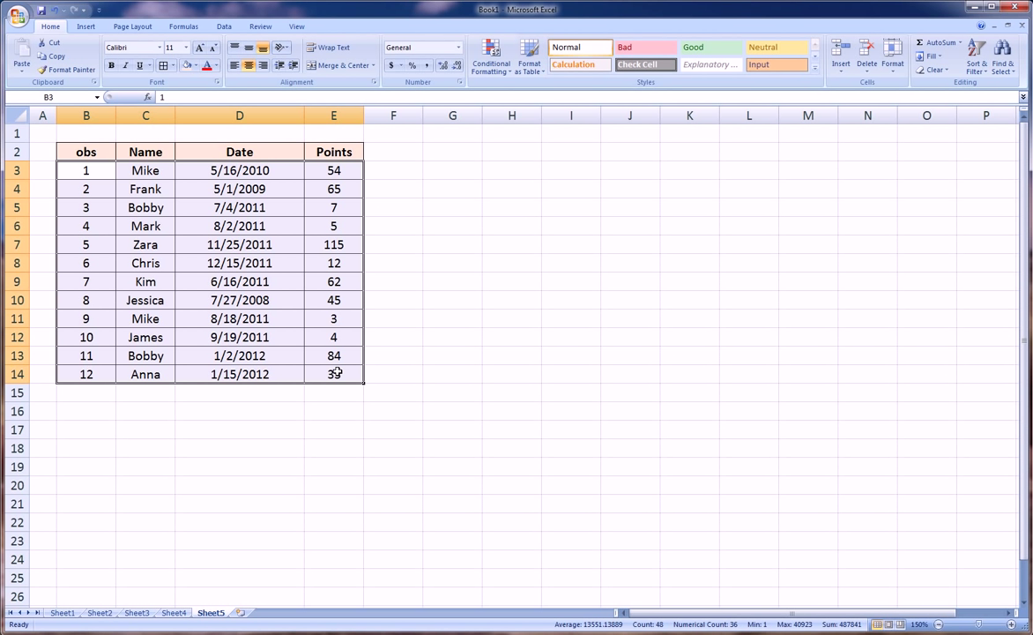
left_click(445, 386)
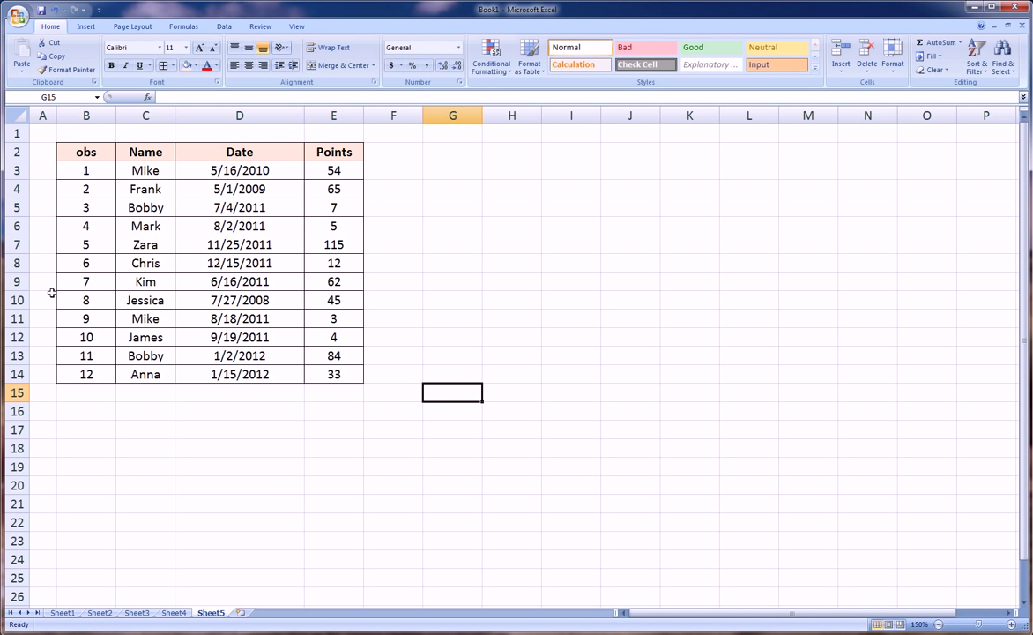
left_click(92, 153)
left_click_drag(93, 152, 335, 374)
left_click_drag(92, 171, 115, 376)
left_click(142, 173)
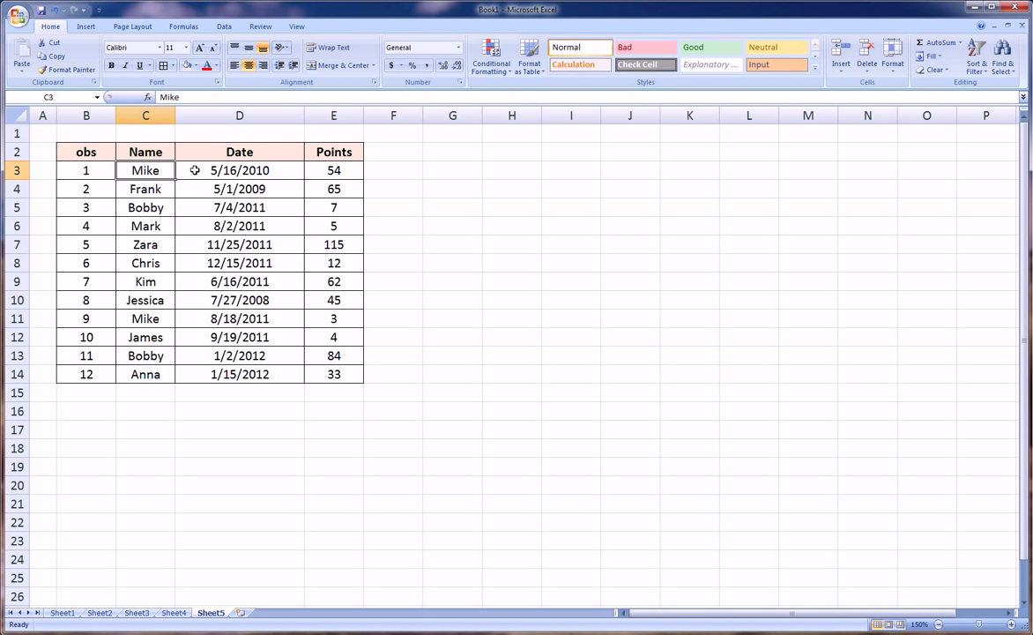
left_click(322, 172)
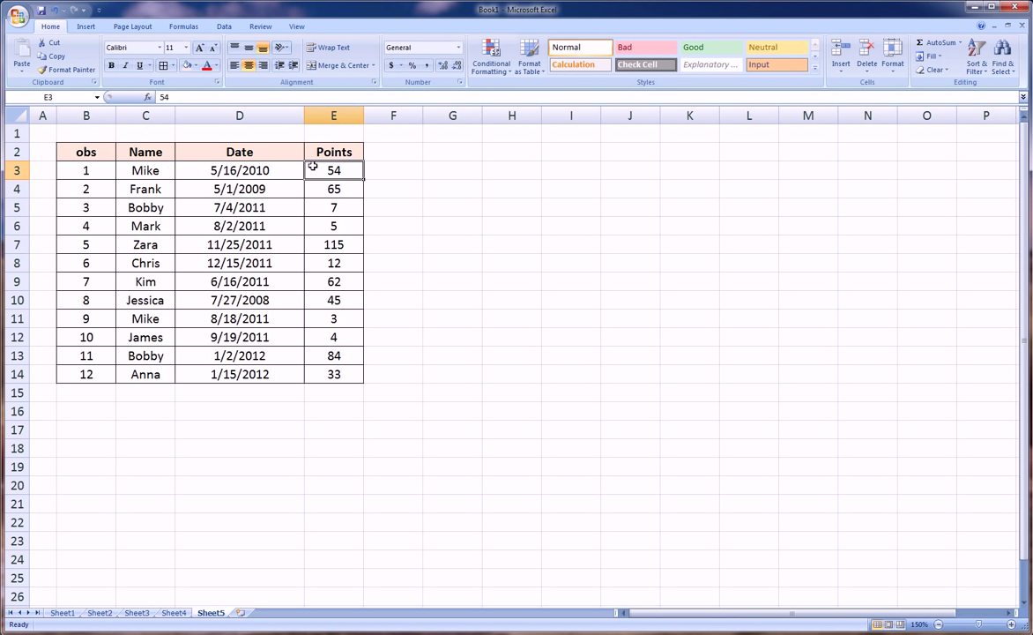
left_click(274, 168)
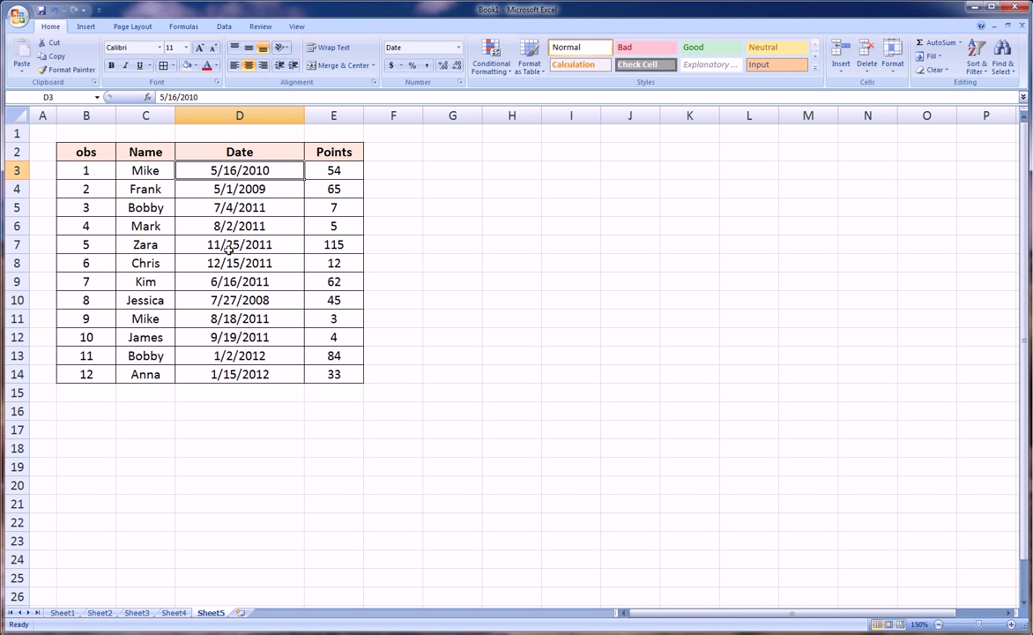
left_click(146, 168)
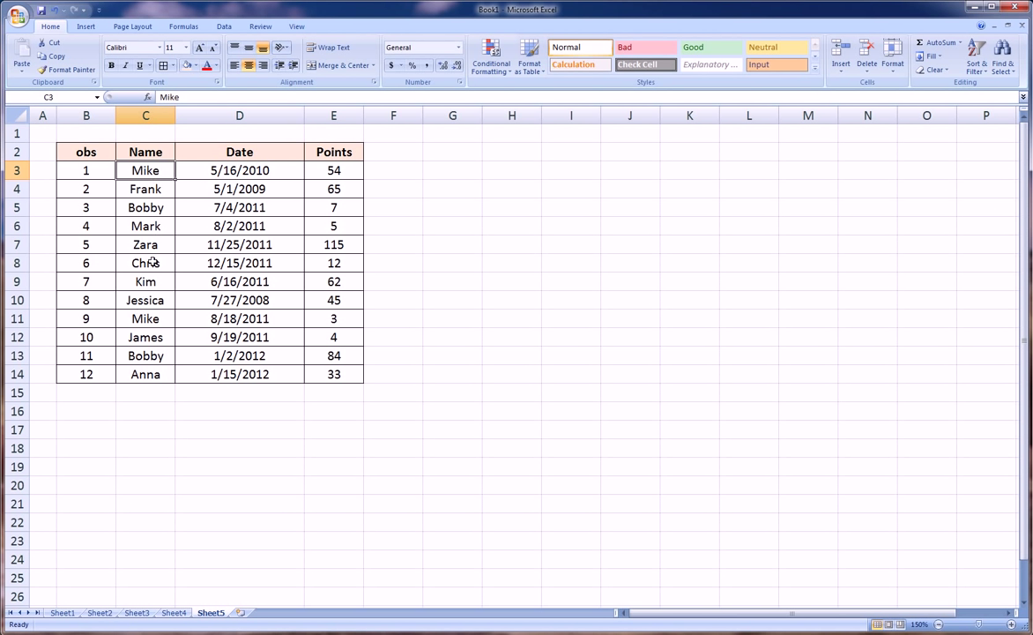
left_click(143, 319)
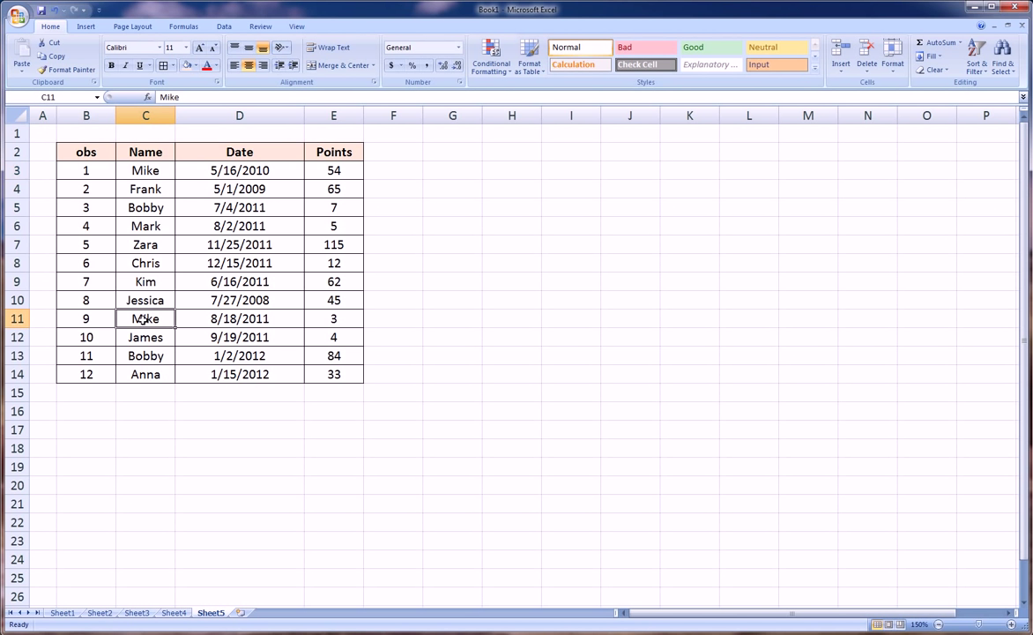
left_click(135, 205)
left_click(146, 353)
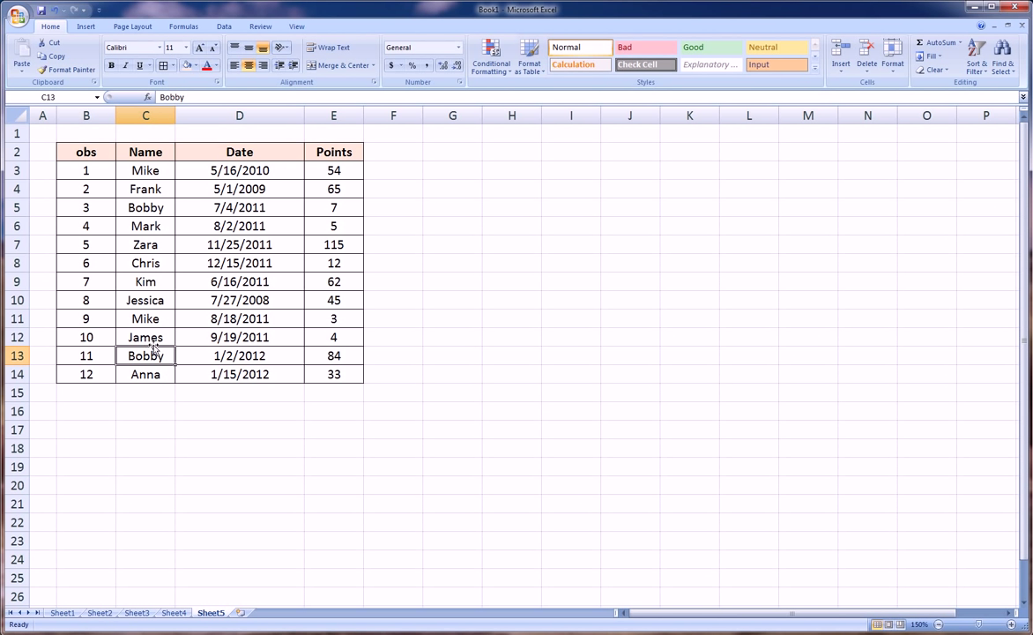
Sort only the Name values in C3:C14 from A to Z, continuing with the current selection, and undo that sort.
left_click_drag(138, 169, 146, 368)
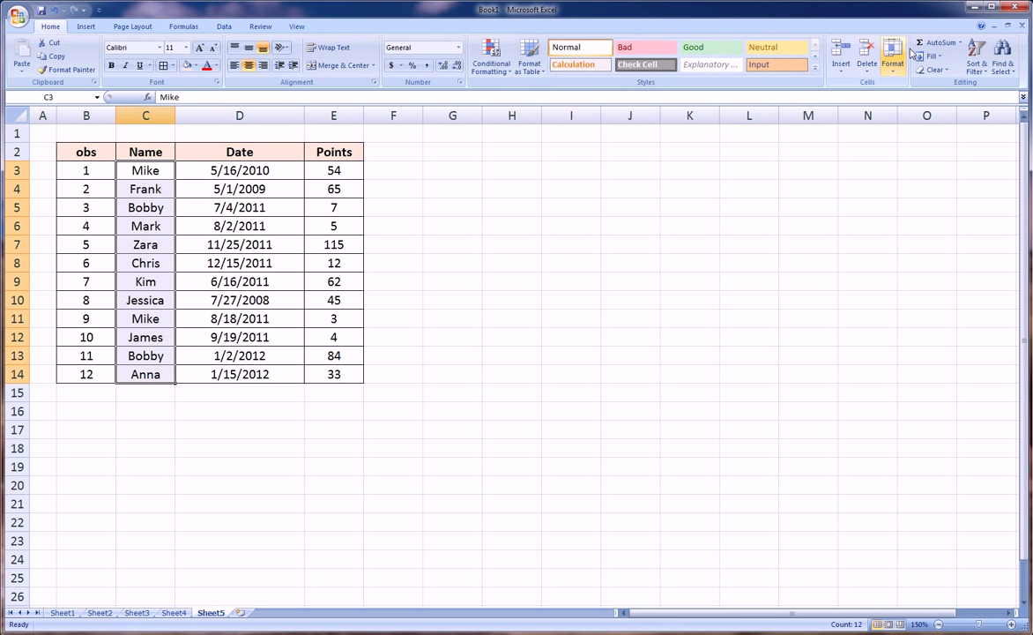
left_click(983, 73)
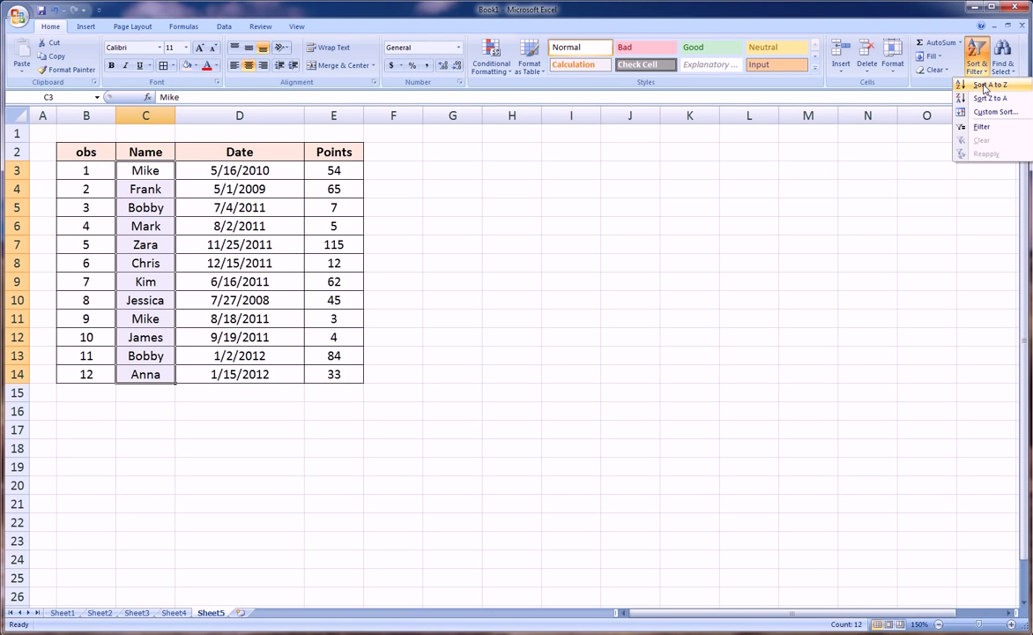
left_click(985, 85)
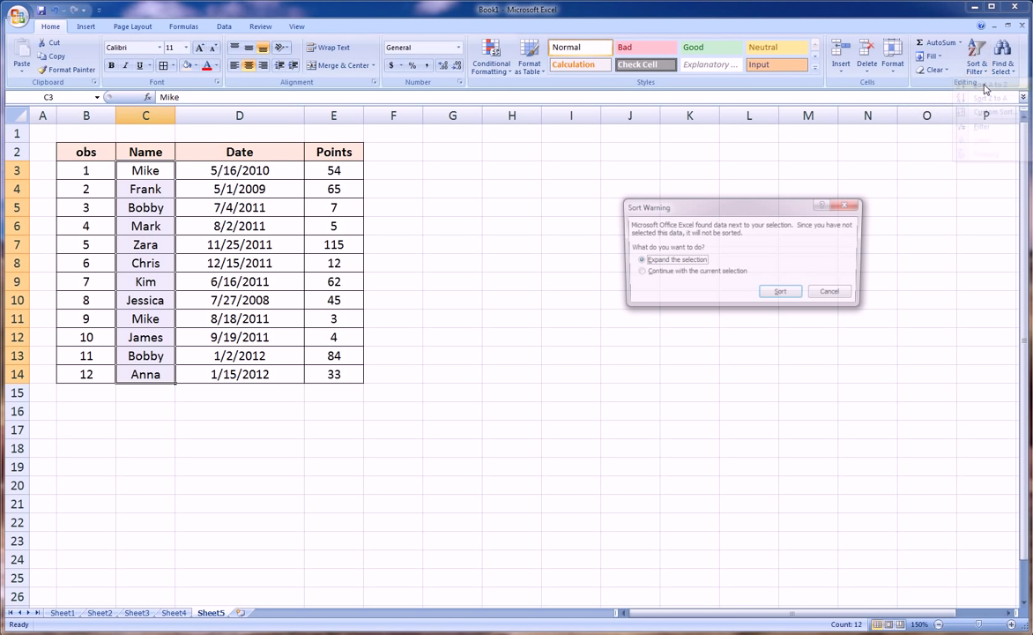
left_click_drag(783, 203, 639, 181)
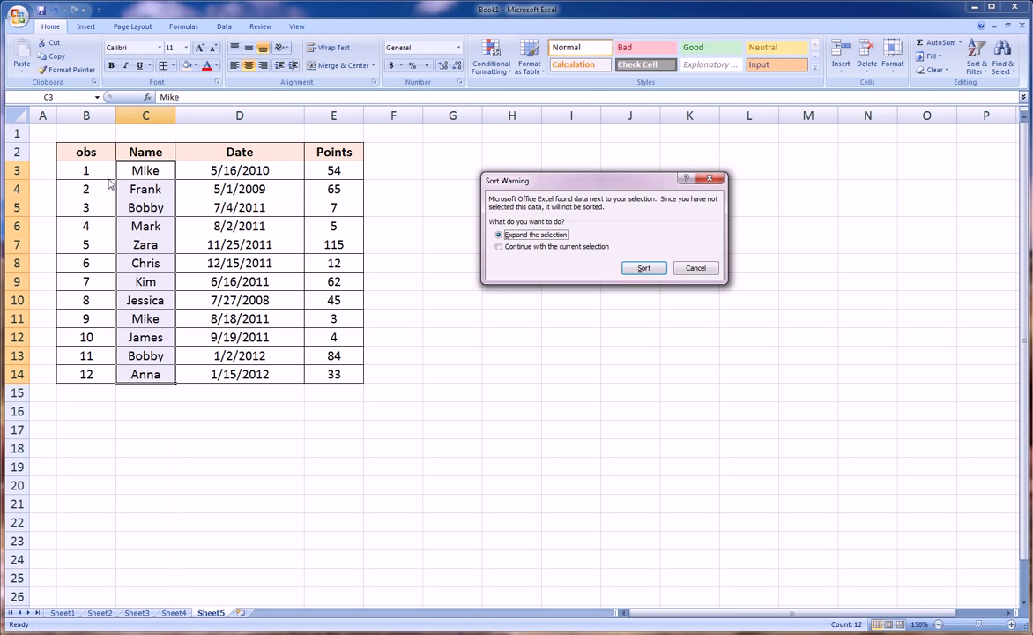
left_click(503, 248)
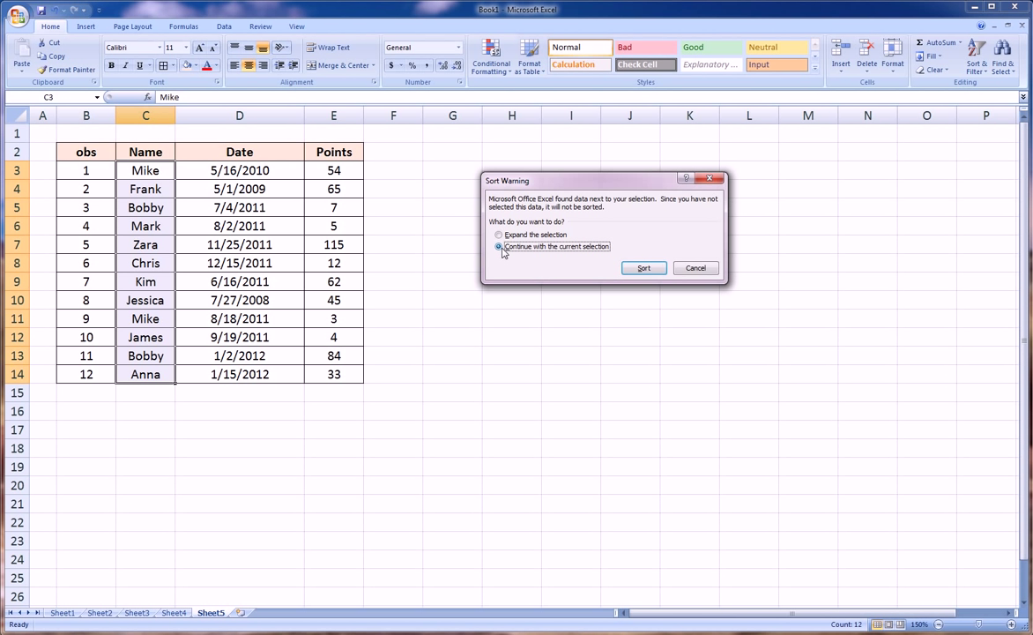
left_click(641, 269)
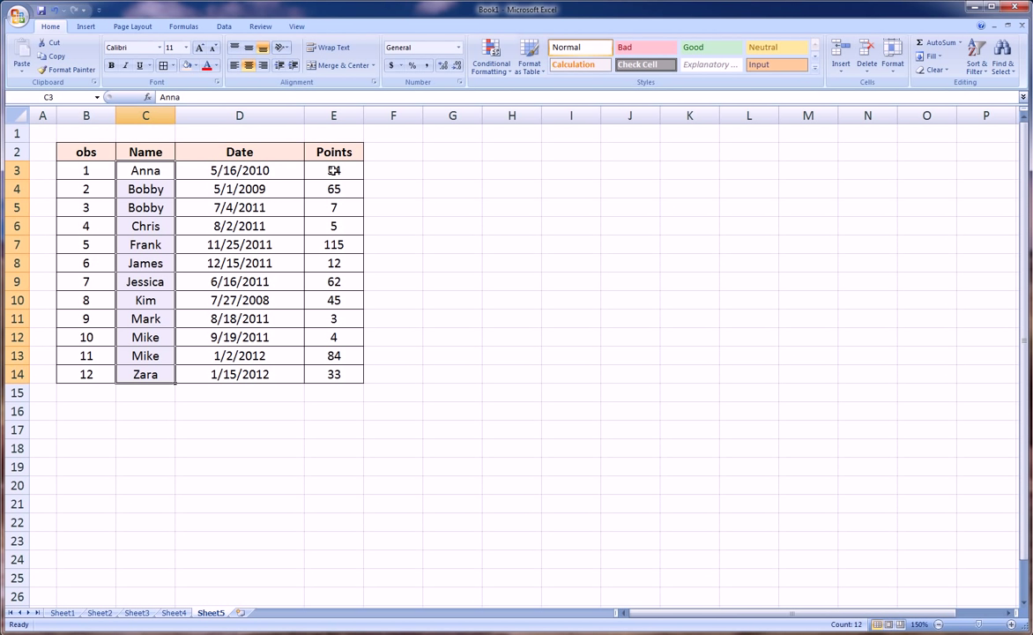
key("ctrl+shift+r")
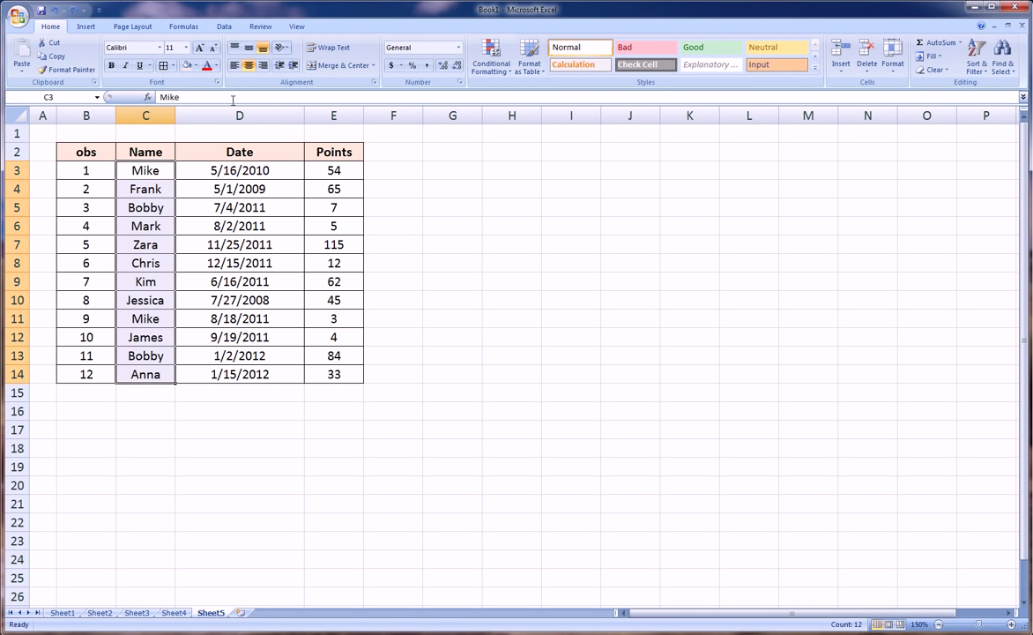
Sort the Name column from A to Z with the selection expanded to the neighbouring columns.
left_click(977, 70)
left_click(978, 86)
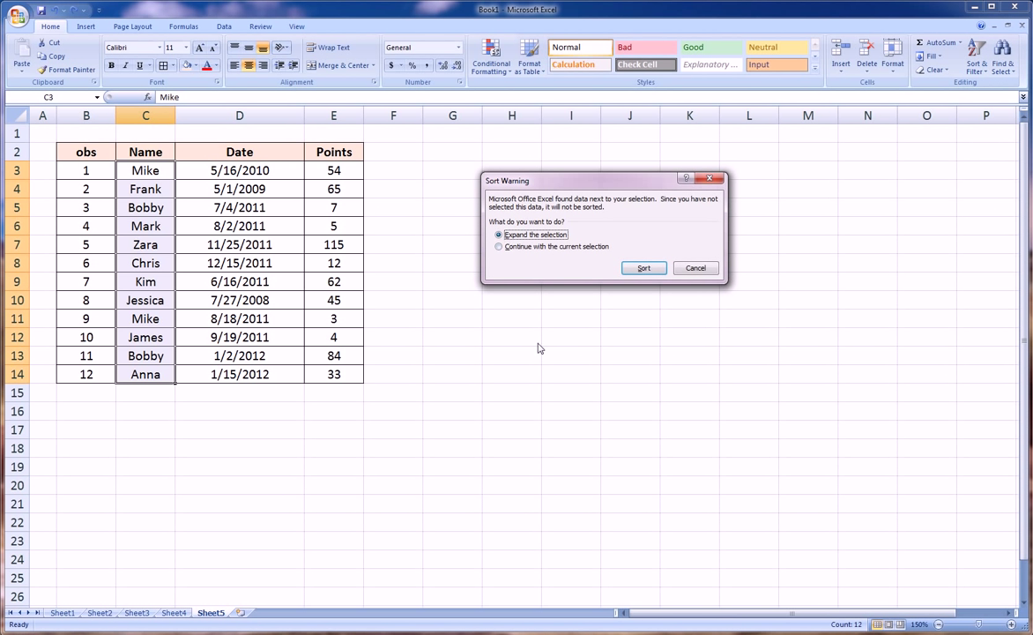
left_click(647, 268)
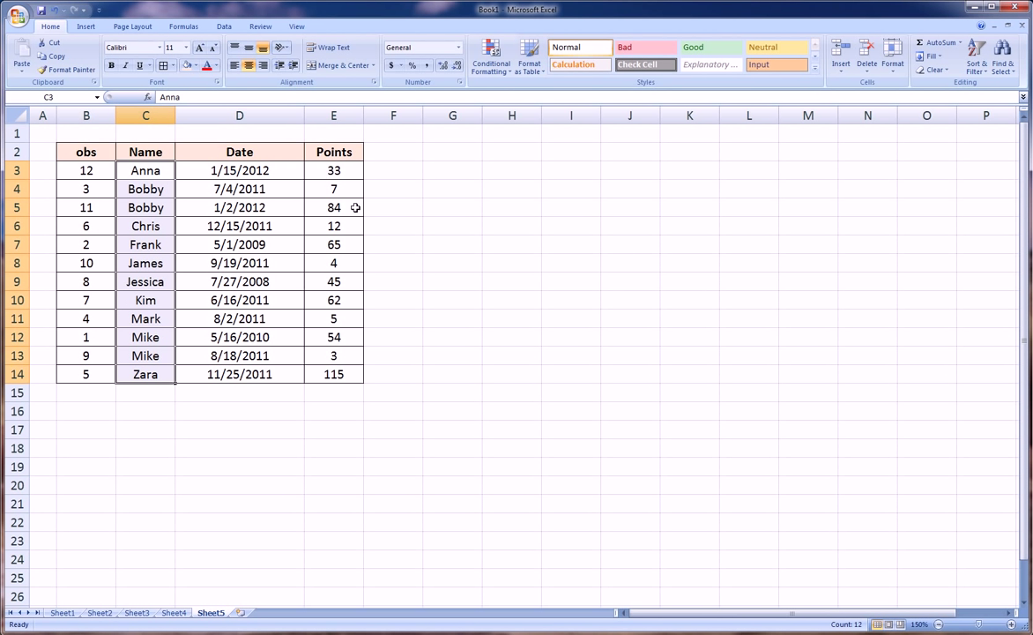
Check that the Date, Points and obs values moved with their names, and undo the A to Z sort.
left_click(146, 172)
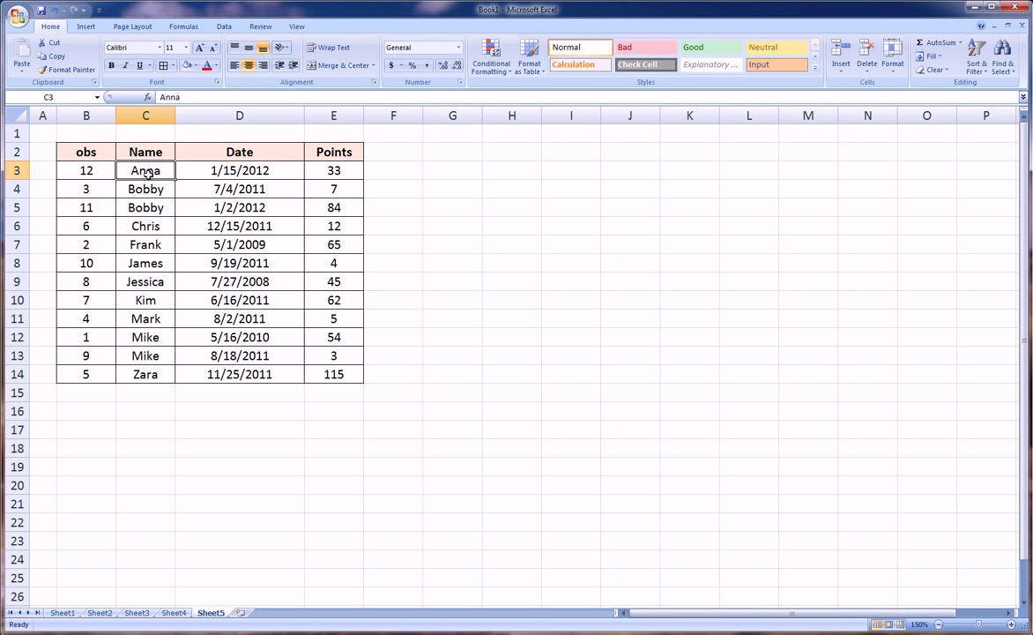
left_click(329, 170)
left_click(265, 168)
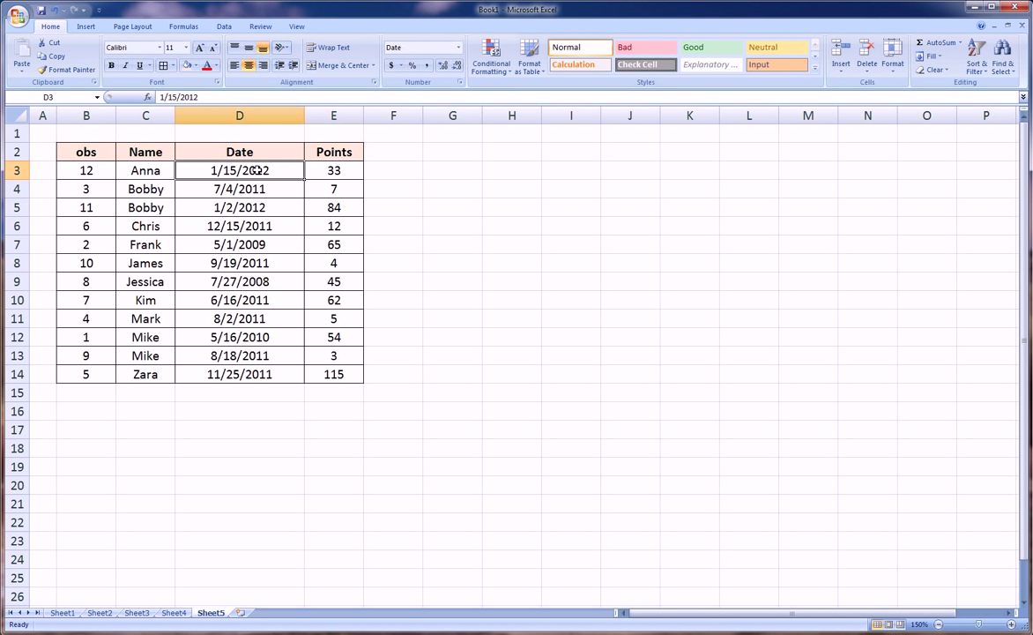
left_click_drag(91, 176, 83, 373)
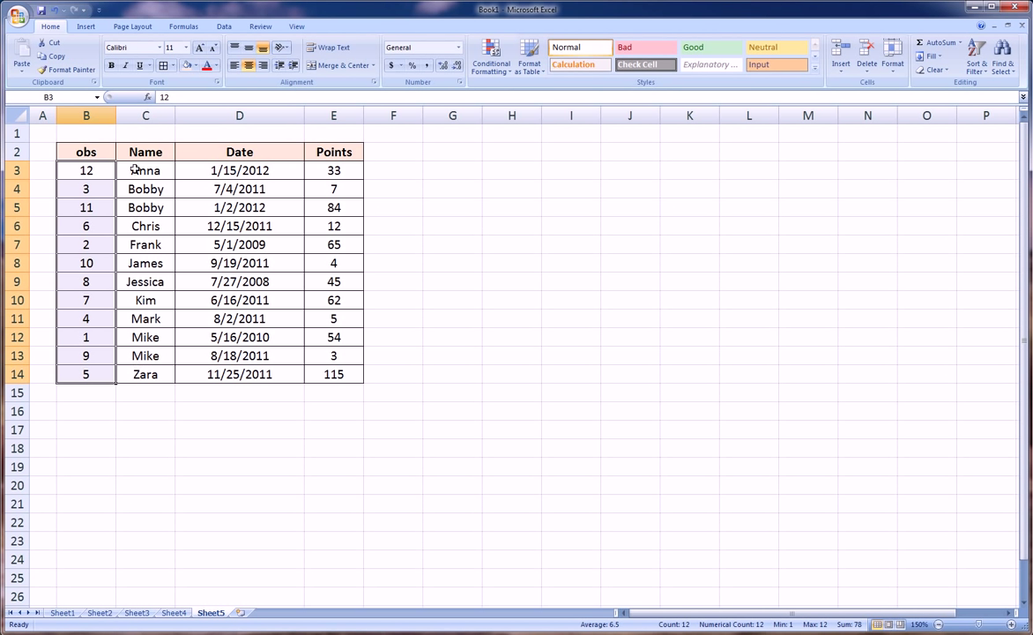
left_click(131, 336)
left_click(96, 338)
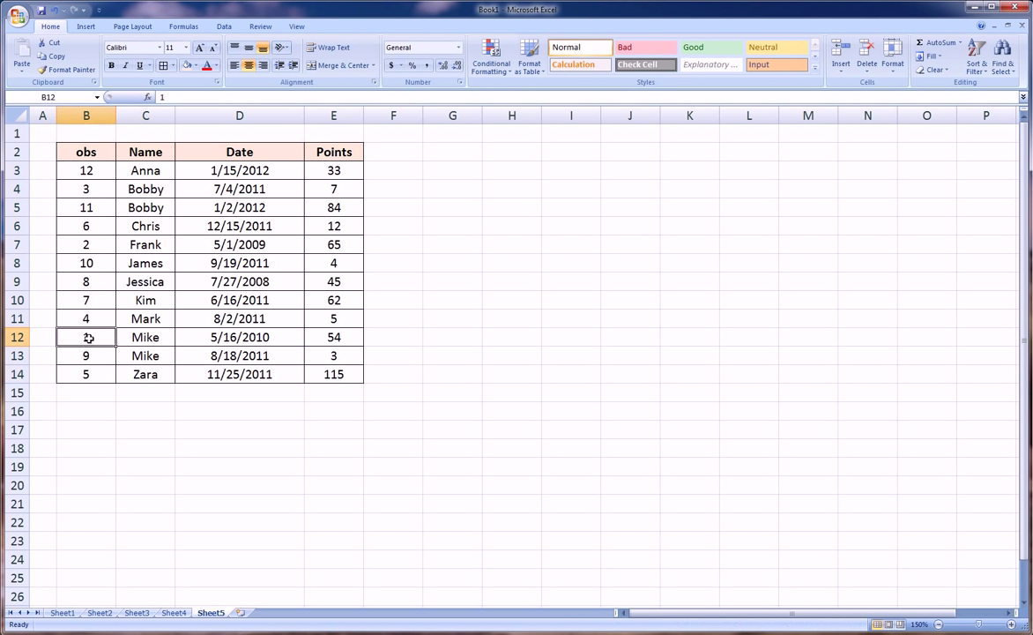
left_click(19, 337)
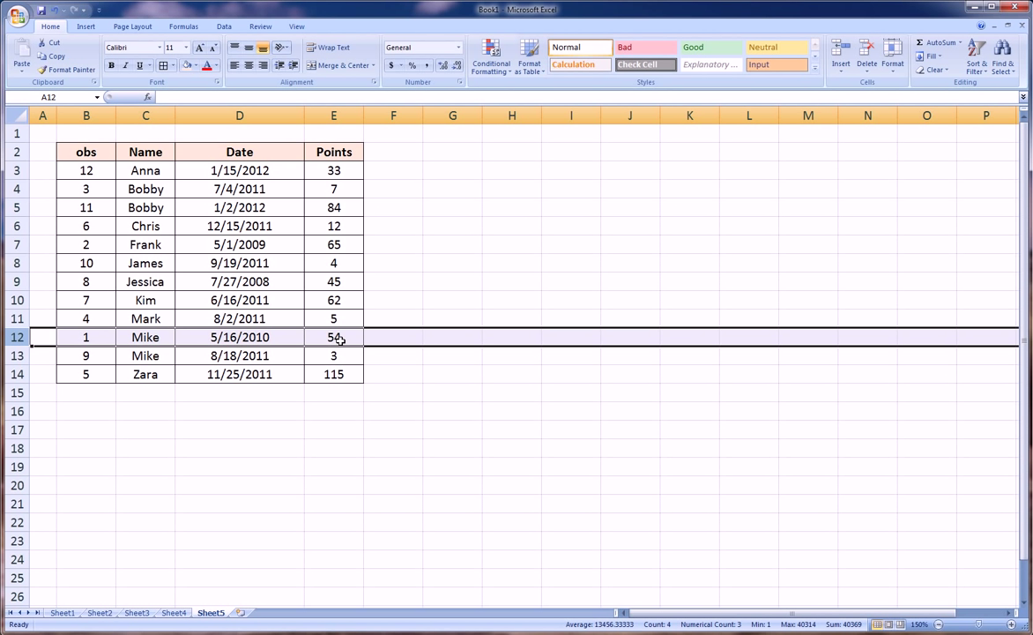
key("ctrl+z")
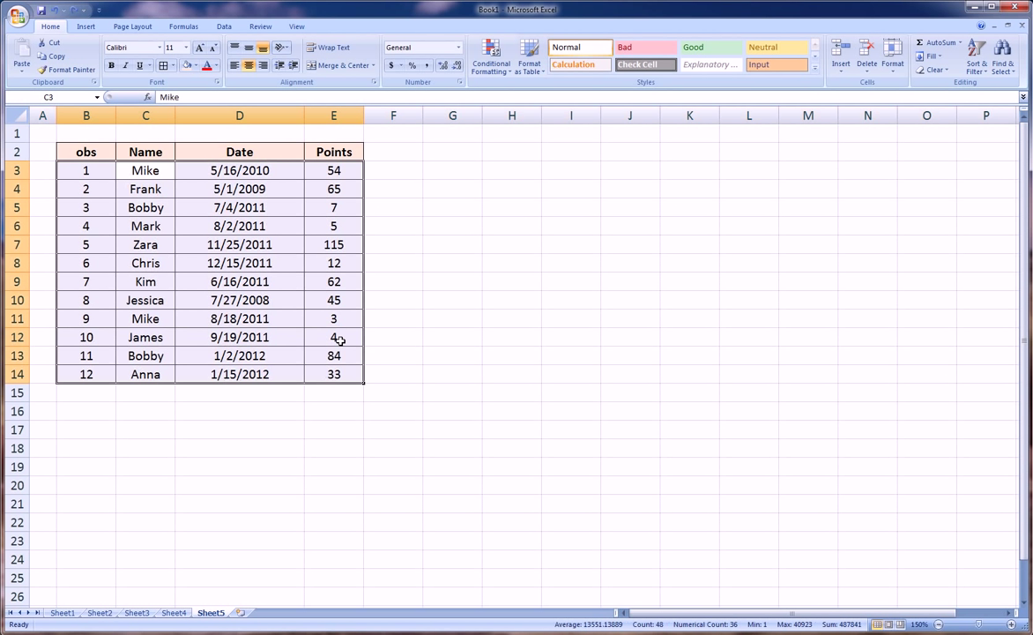
left_click(435, 281)
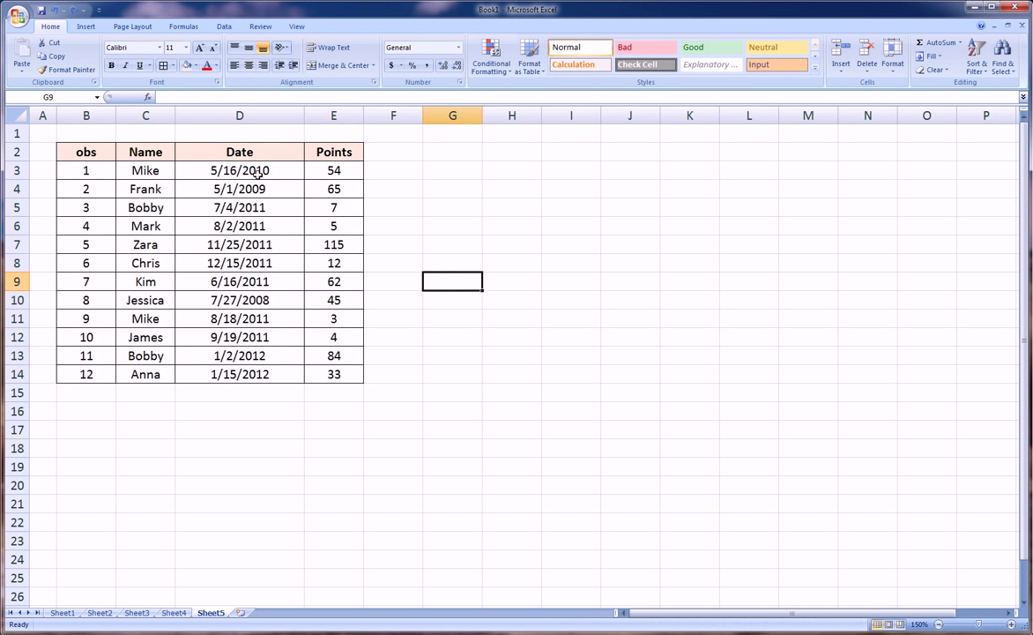
Sort the table by the dates in D3:D14 from oldest to newest with the selection expanded, and undo the sort.
left_click_drag(257, 174, 268, 375)
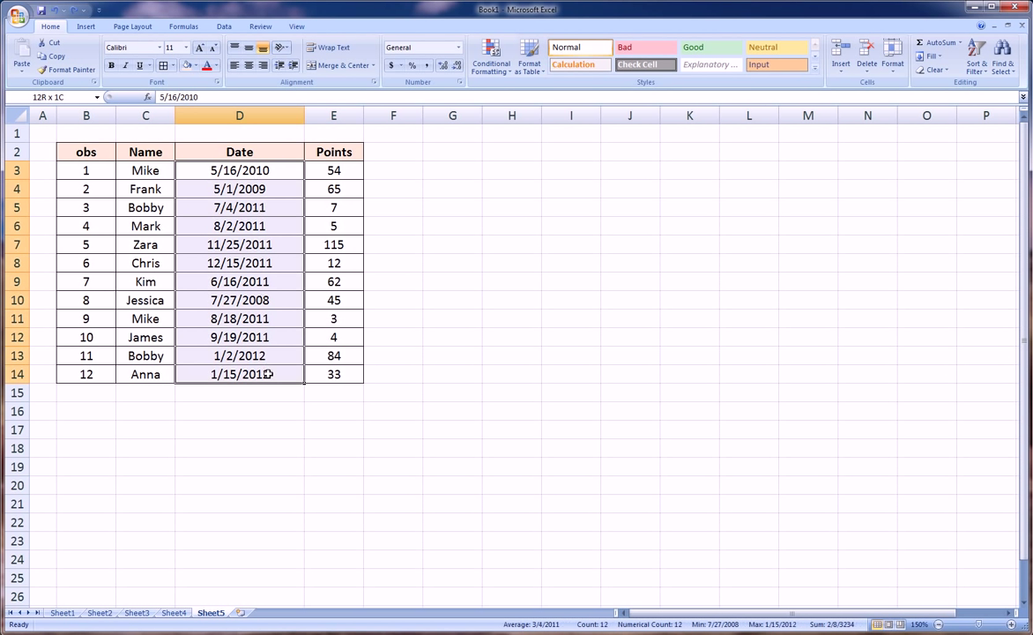
left_click(977, 71)
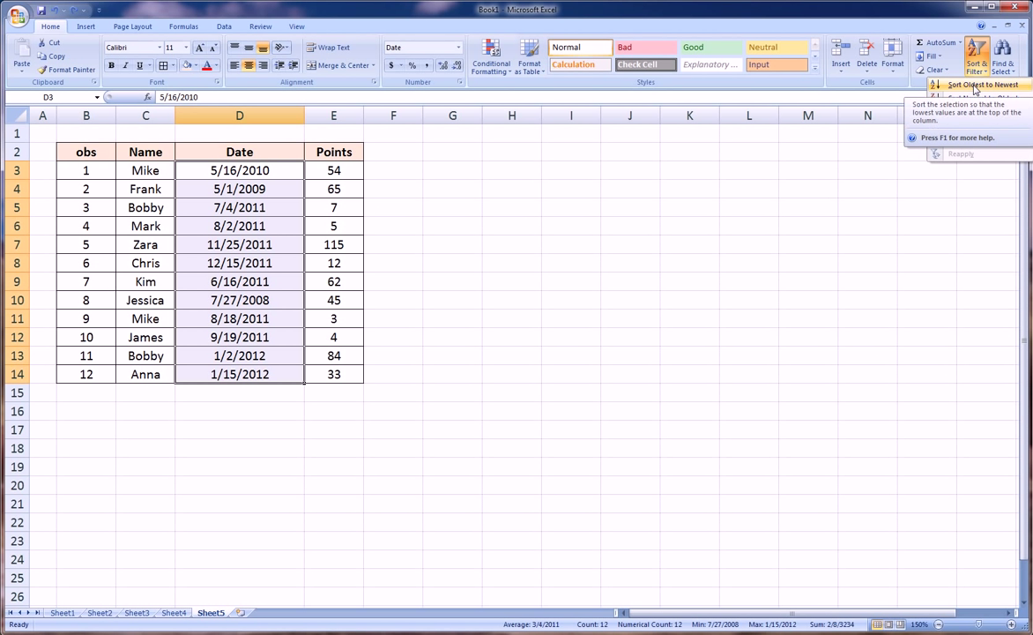
left_click(976, 84)
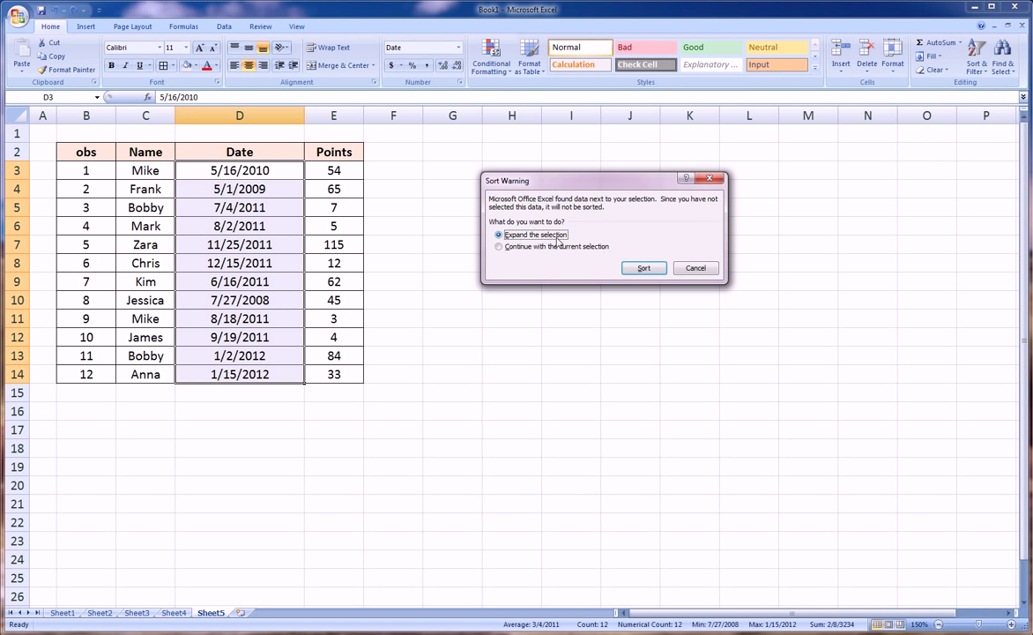
left_click(643, 268)
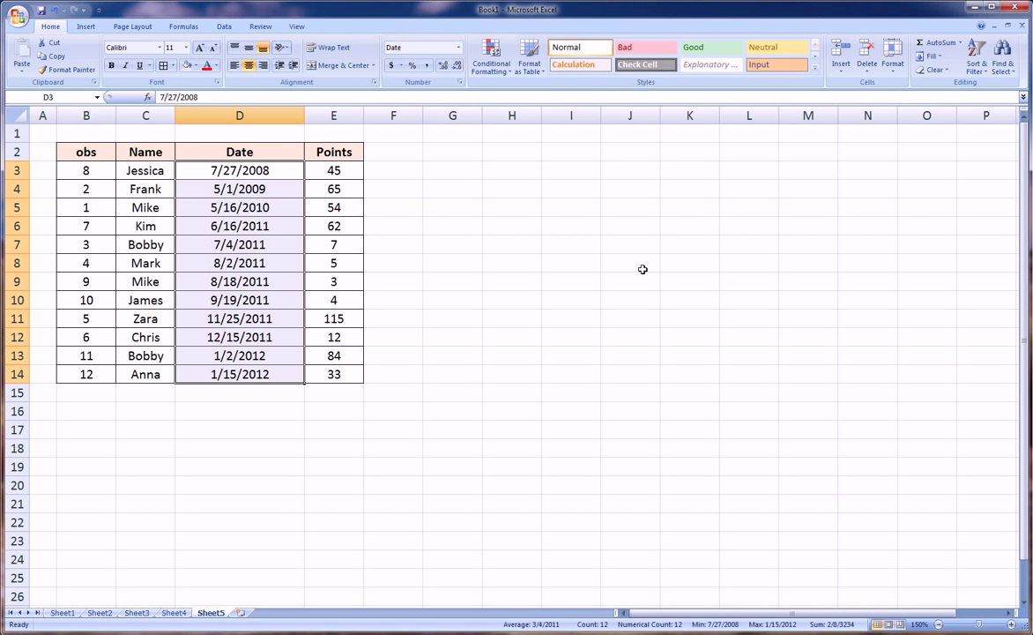
left_click(276, 174)
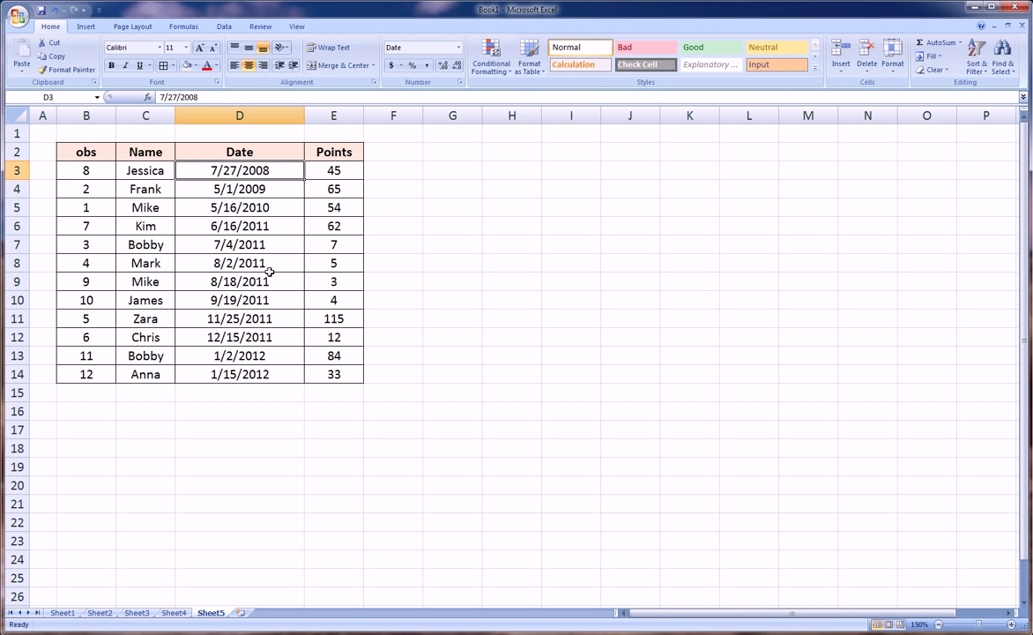
left_click(275, 378)
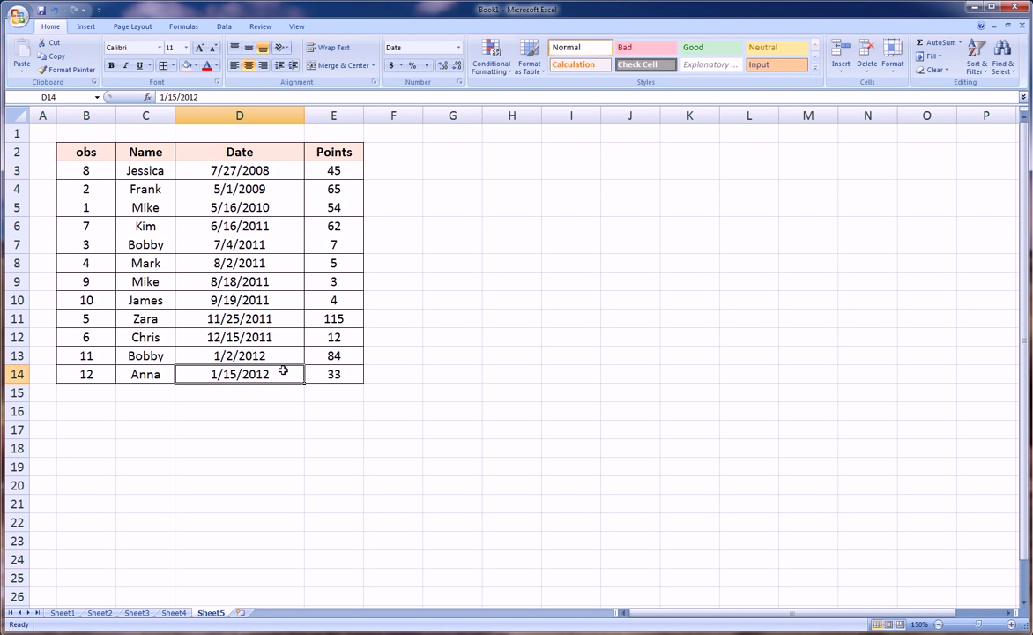
left_click(55, 15)
left_click(452, 225)
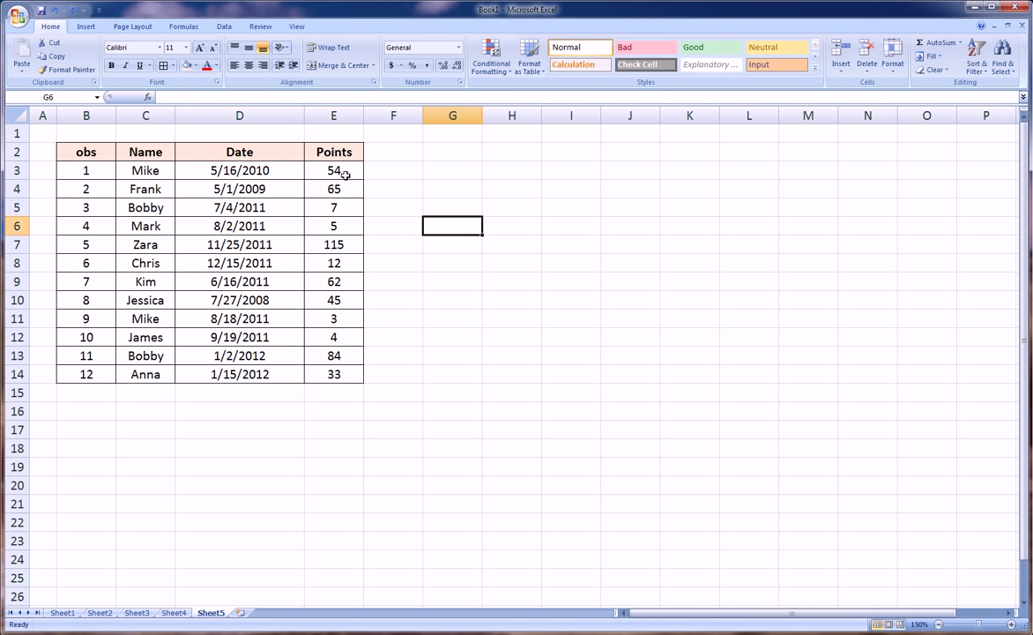
Sort the table by the Points values in E3:E14 from largest to smallest with the selection expanded.
left_click(340, 170)
left_click_drag(339, 170, 354, 244)
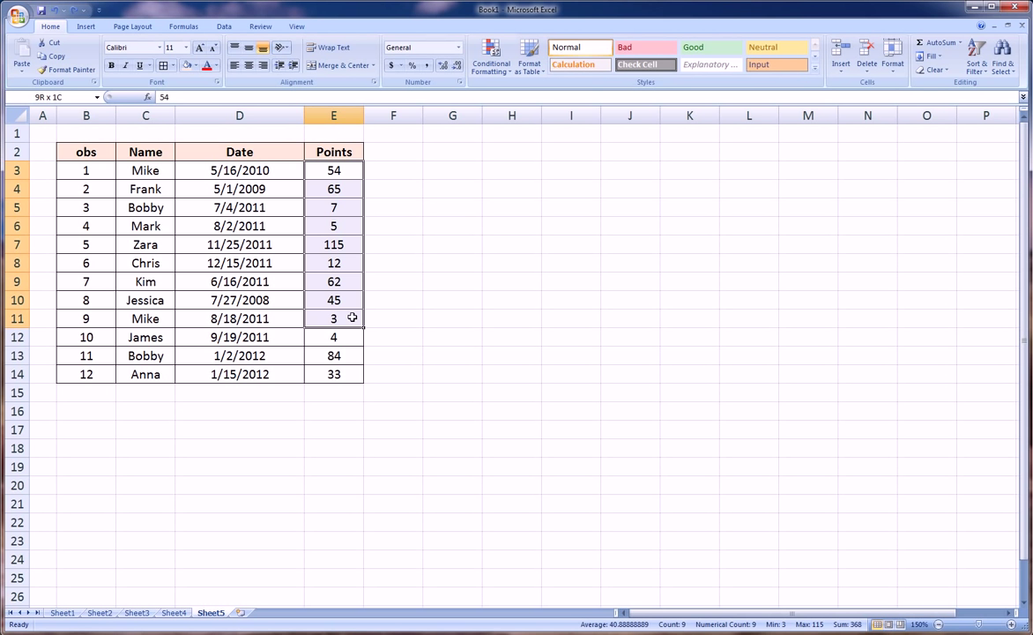
left_click_drag(351, 318, 359, 371)
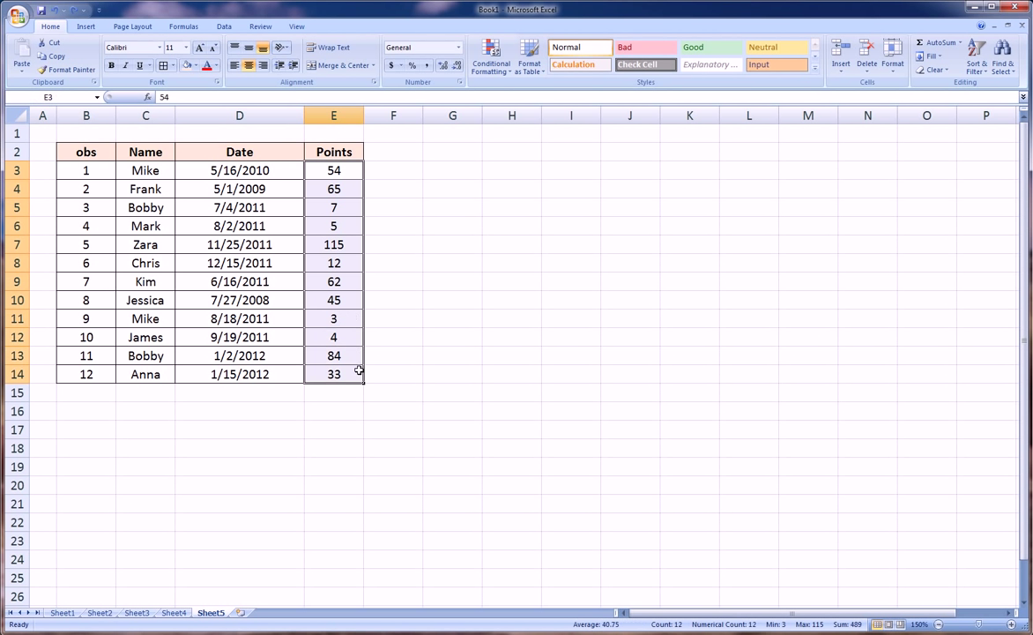
left_click(977, 68)
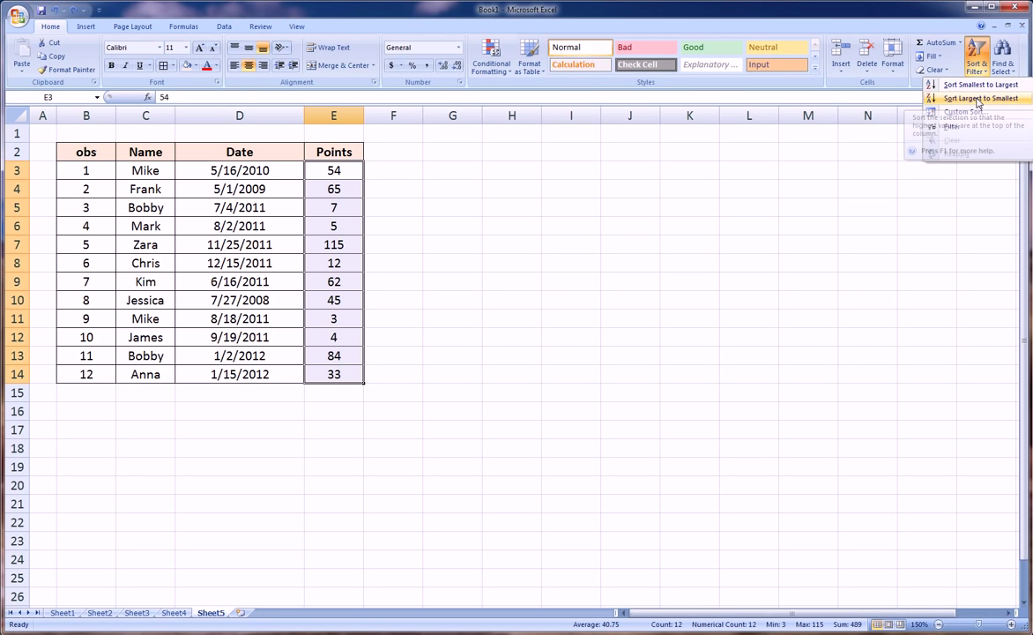
left_click(977, 99)
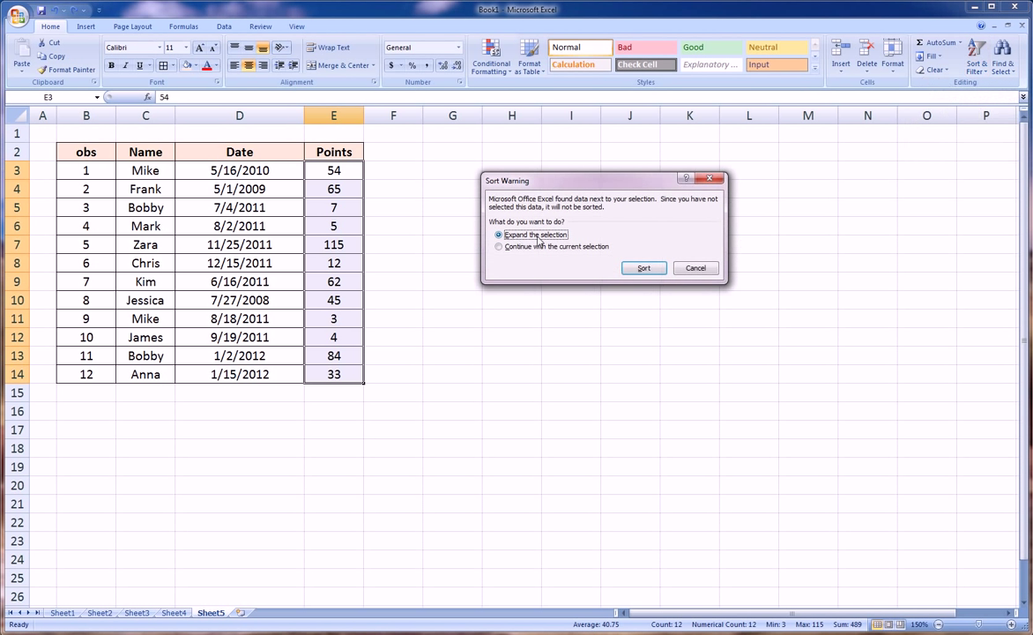
left_click(643, 268)
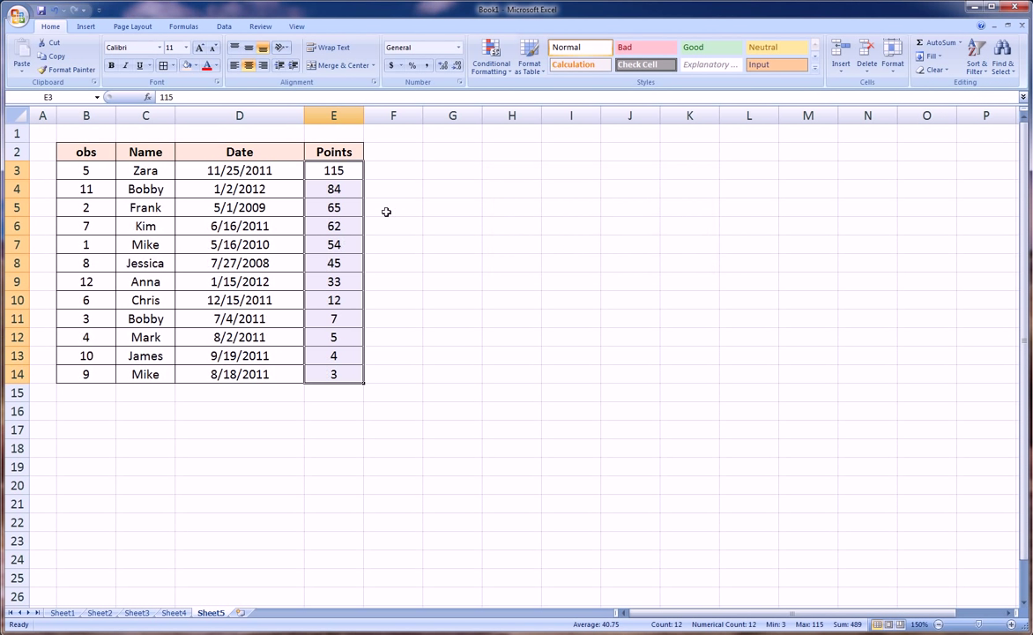
Check the highest points value and the name, date and points in the table's last row.
left_click(333, 170)
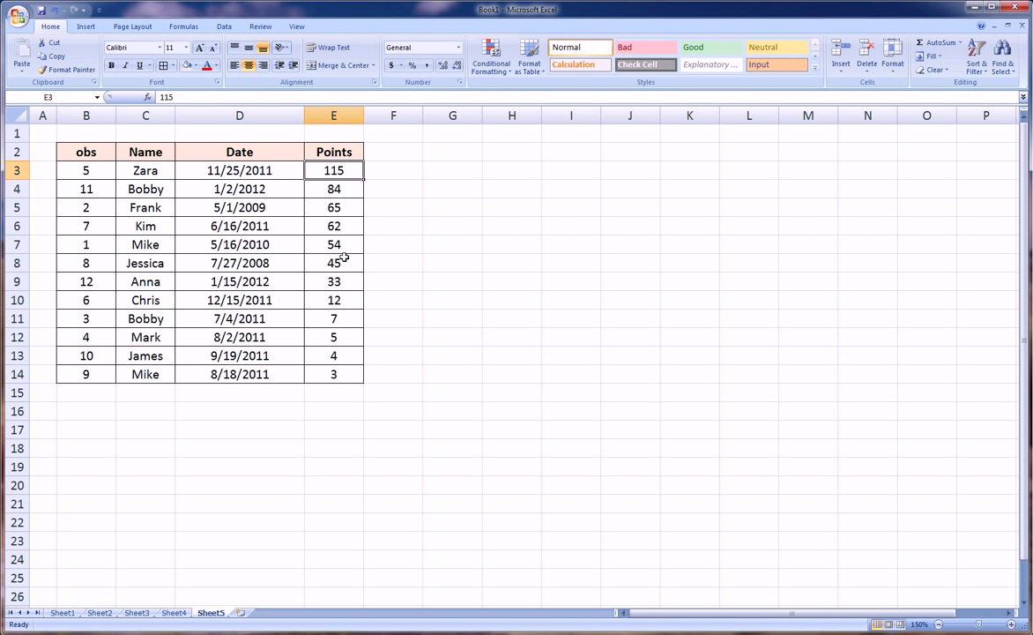
left_click(145, 374)
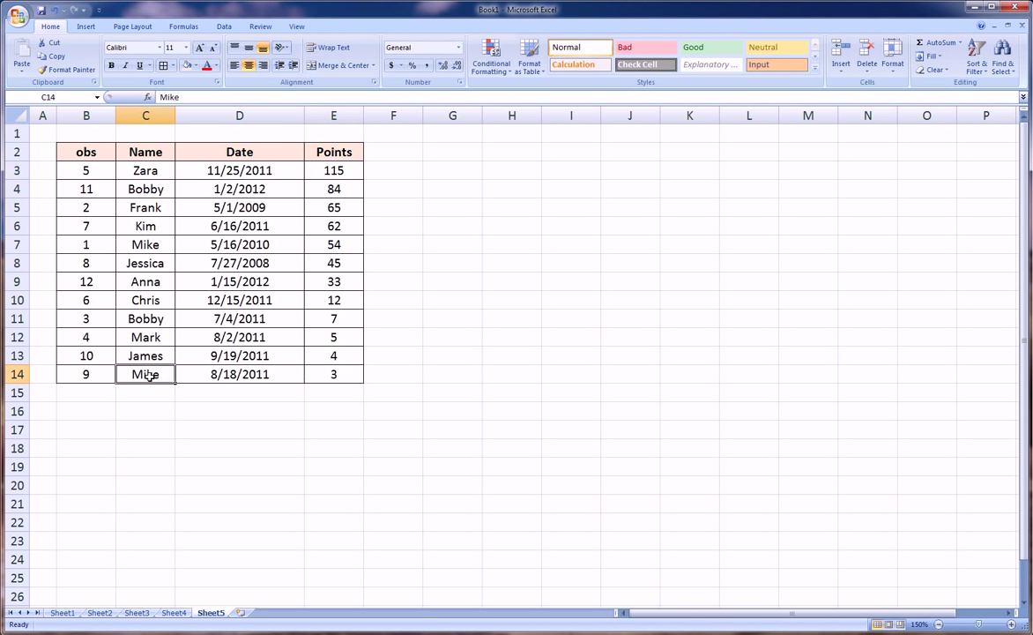
left_click(235, 373)
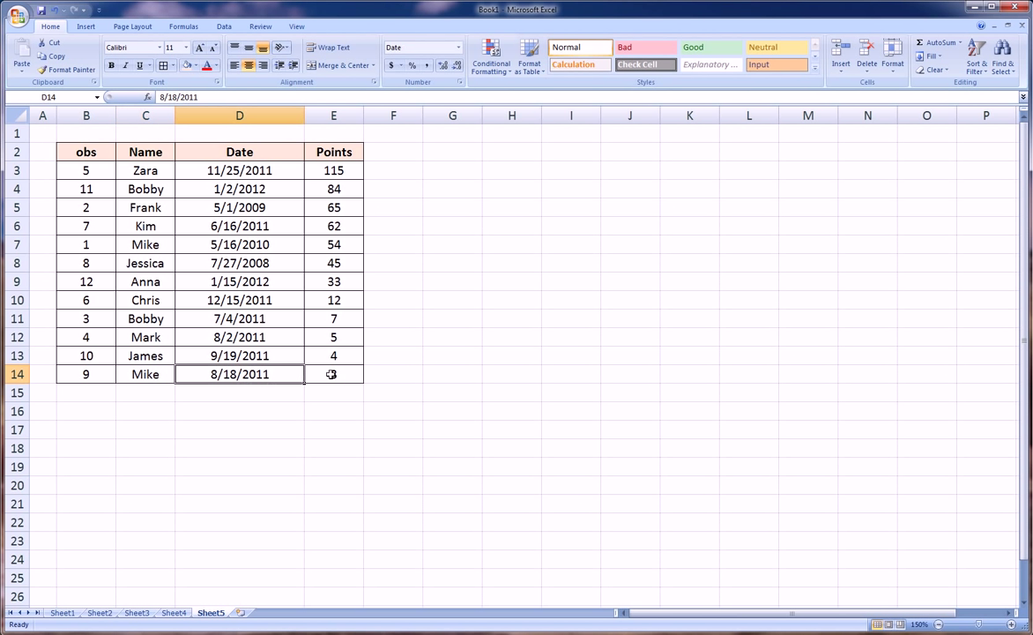
left_click(331, 373)
left_click(470, 339)
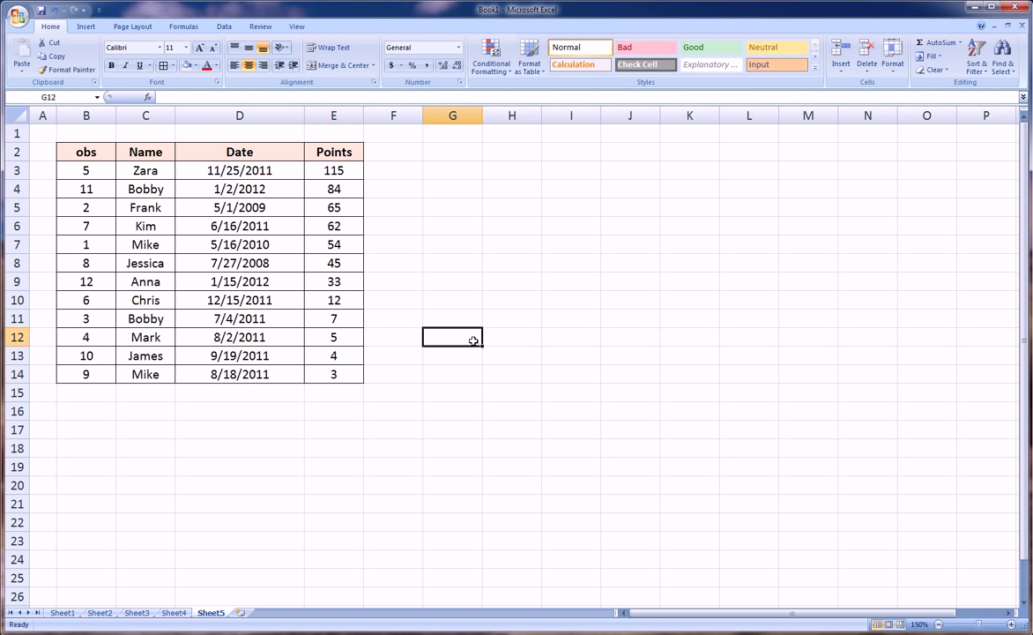
Highlight the Name, Date and Points values one column at a time, and undo the largest-to-smallest sort.
left_click(141, 169)
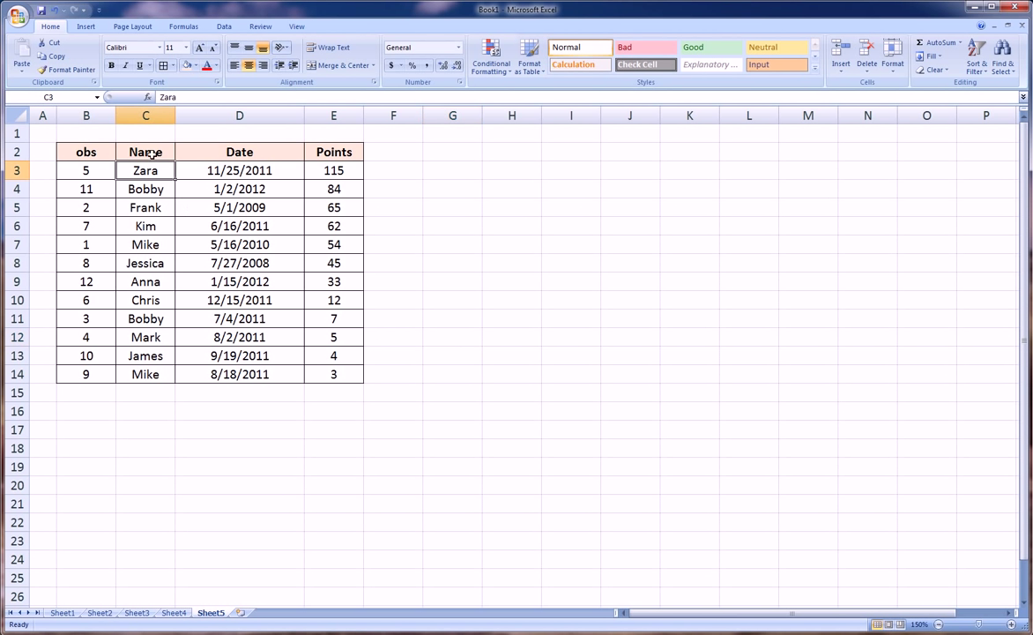
left_click_drag(141, 170, 145, 374)
left_click_drag(232, 163, 240, 374)
left_click(333, 167)
left_click_drag(333, 167, 334, 376)
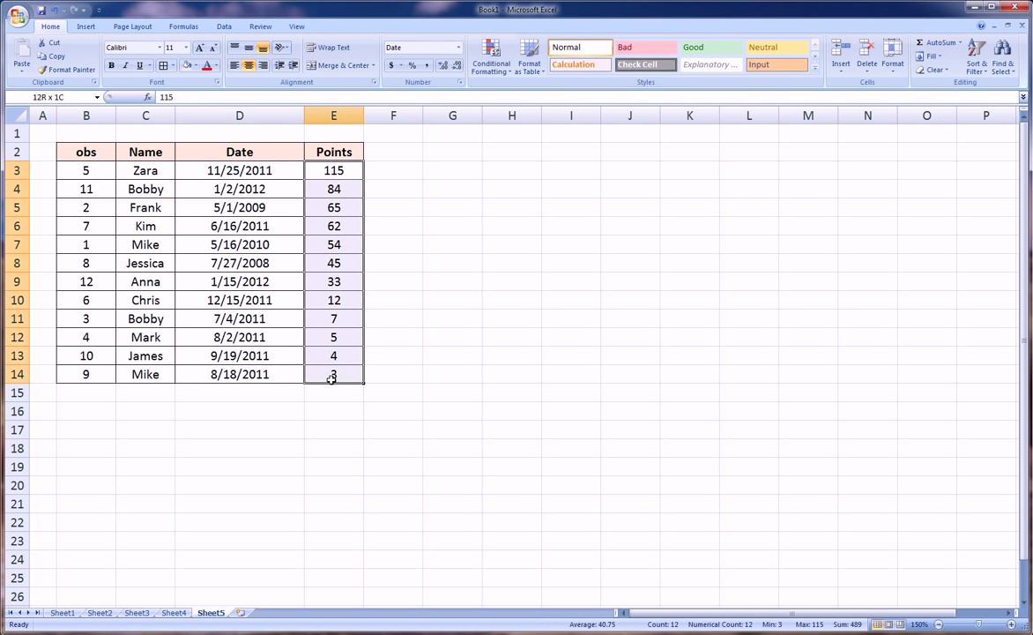
key("ctrl+z")
left_click(451, 324)
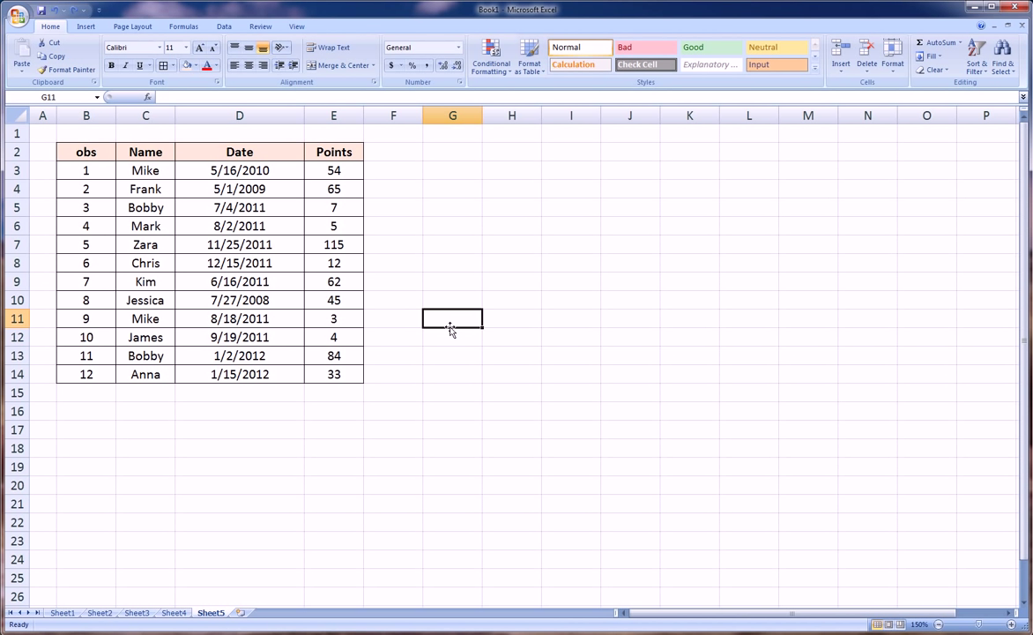
Review the Name, Date and Points columns, and highlight rows 3 and 11, which share the same name.
left_click_drag(144, 170, 238, 366)
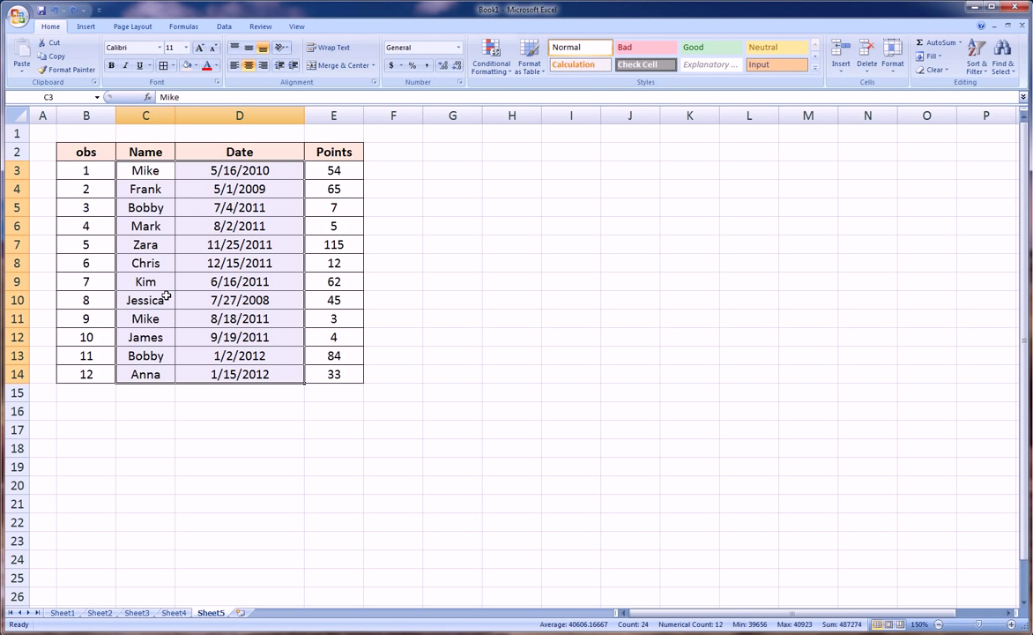
left_click(141, 174)
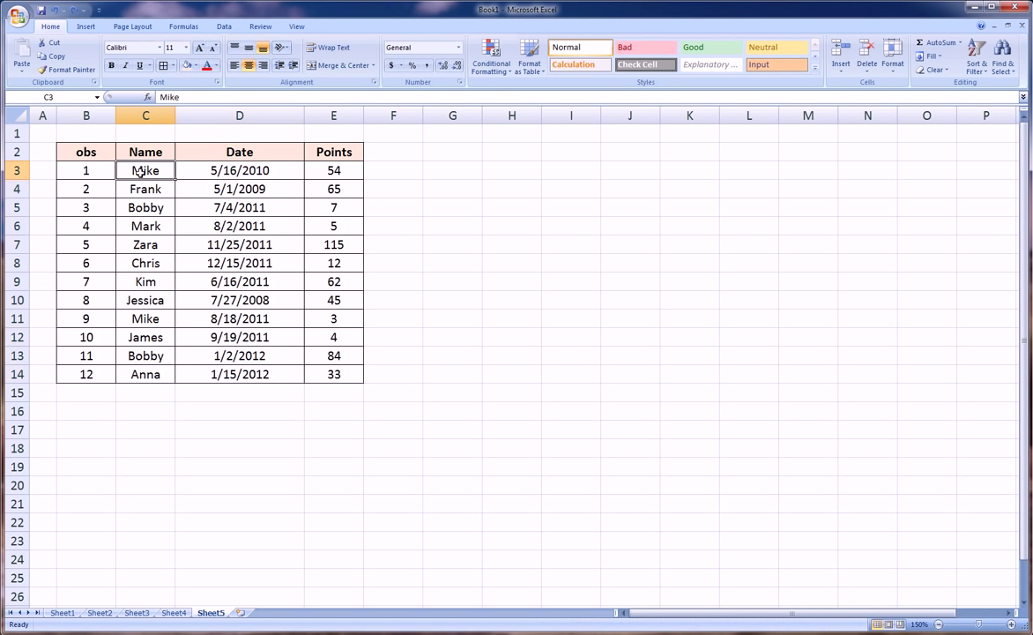
left_click_drag(142, 174, 152, 369)
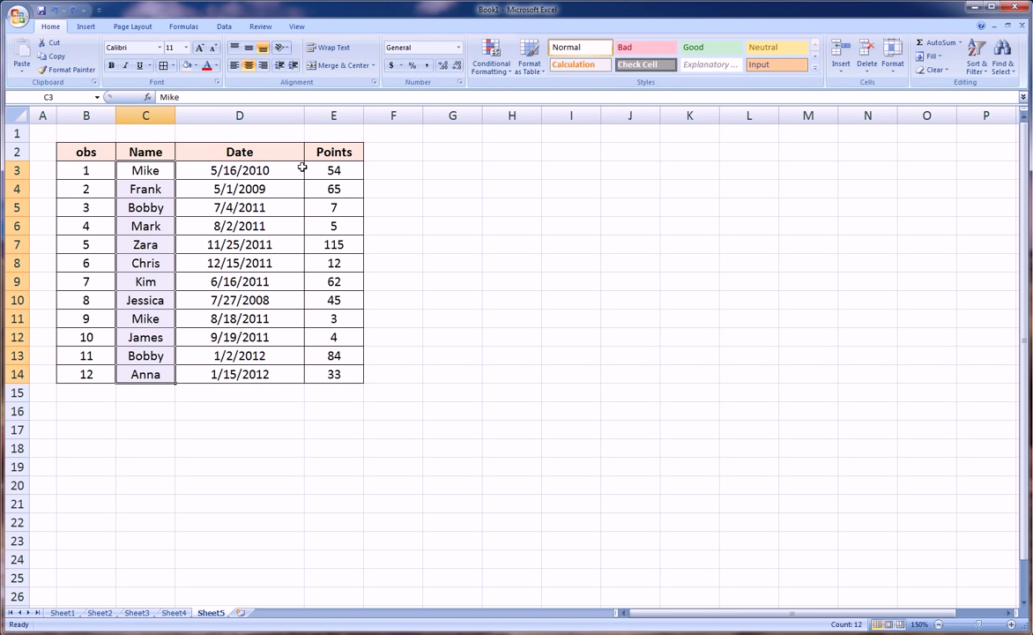
left_click_drag(335, 169, 341, 370)
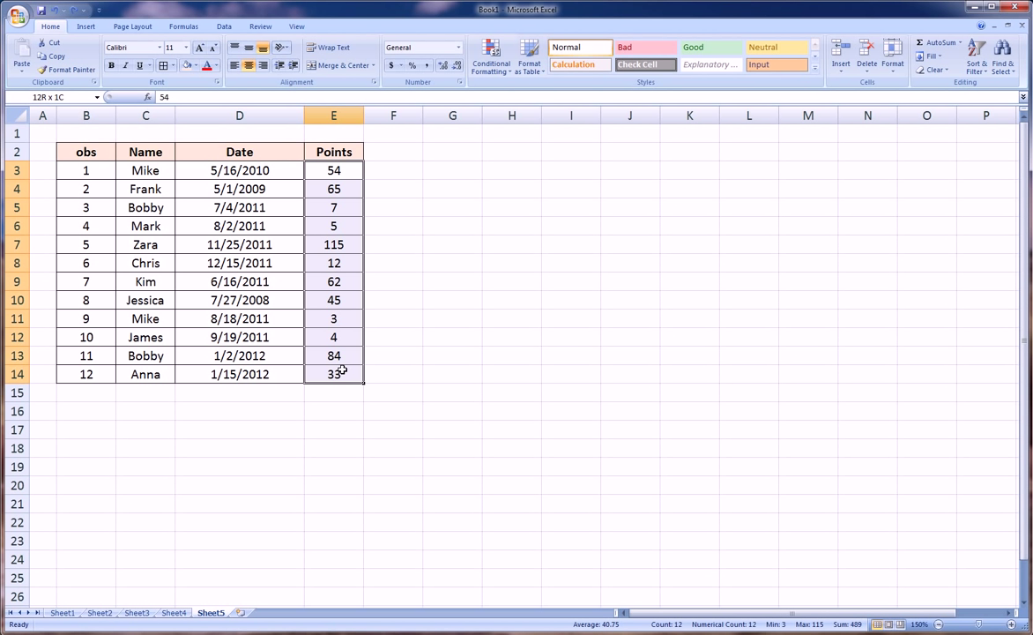
left_click(388, 354)
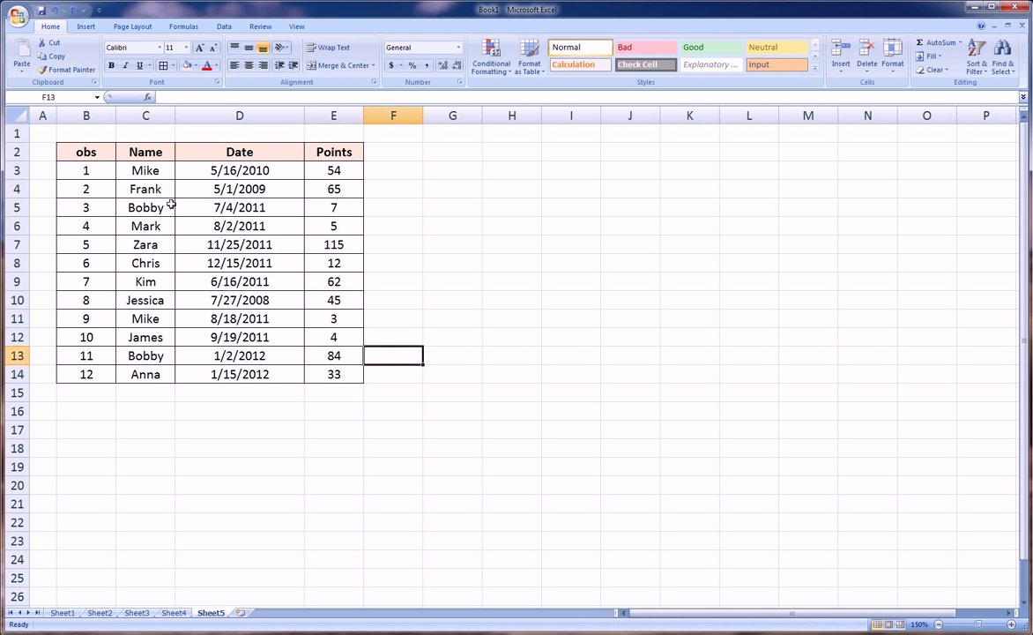
left_click(141, 170)
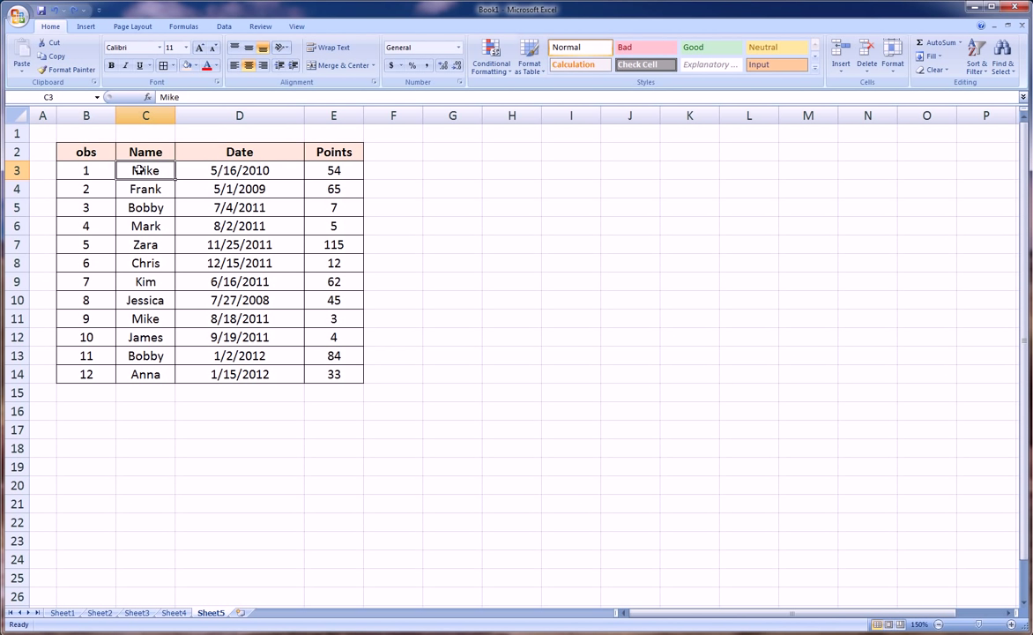
left_click(17, 170)
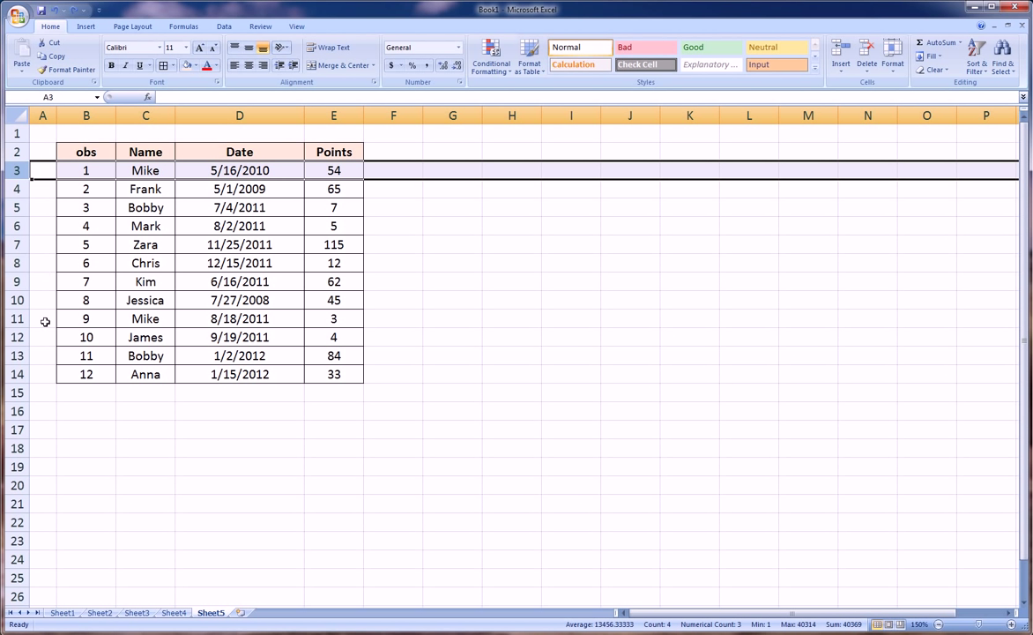
left_click(18, 318, "ctrl")
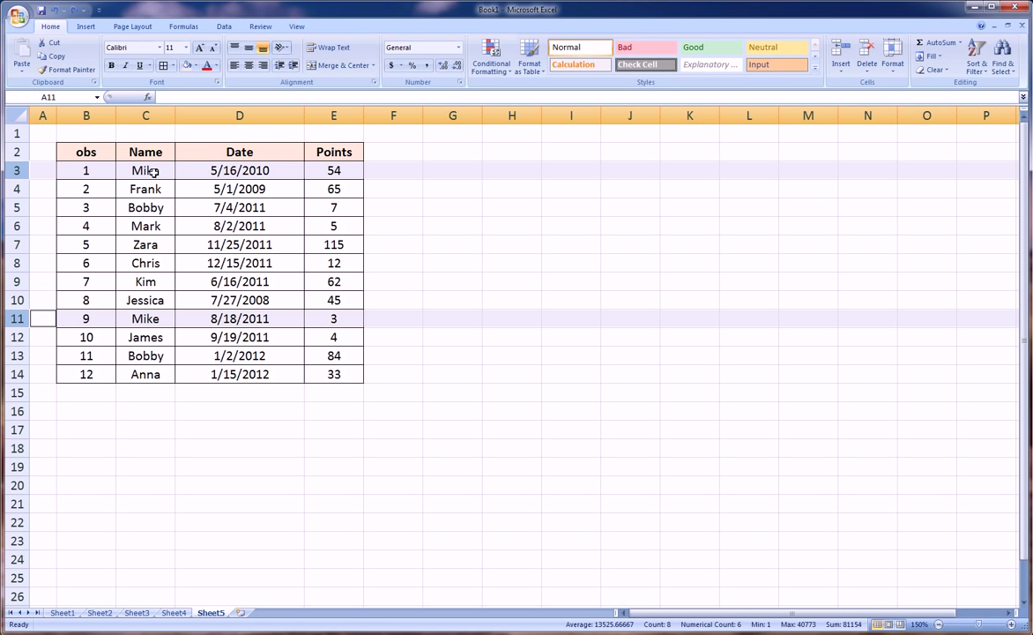
Sort the names in C3:C14 from A to Z with the selection expanded to the whole table.
left_click_drag(151, 171, 162, 374)
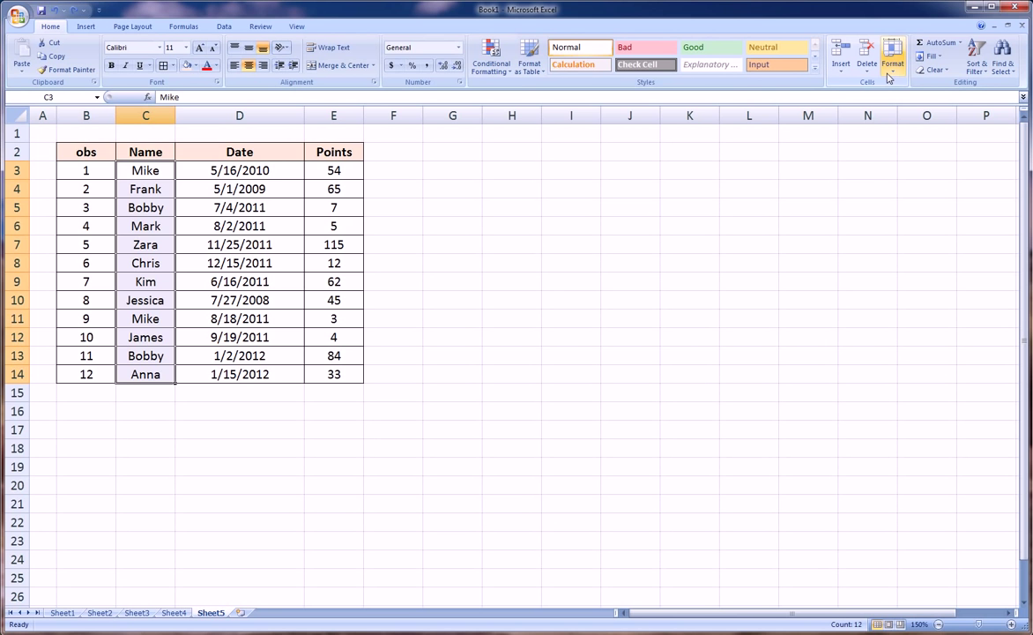
left_click(971, 76)
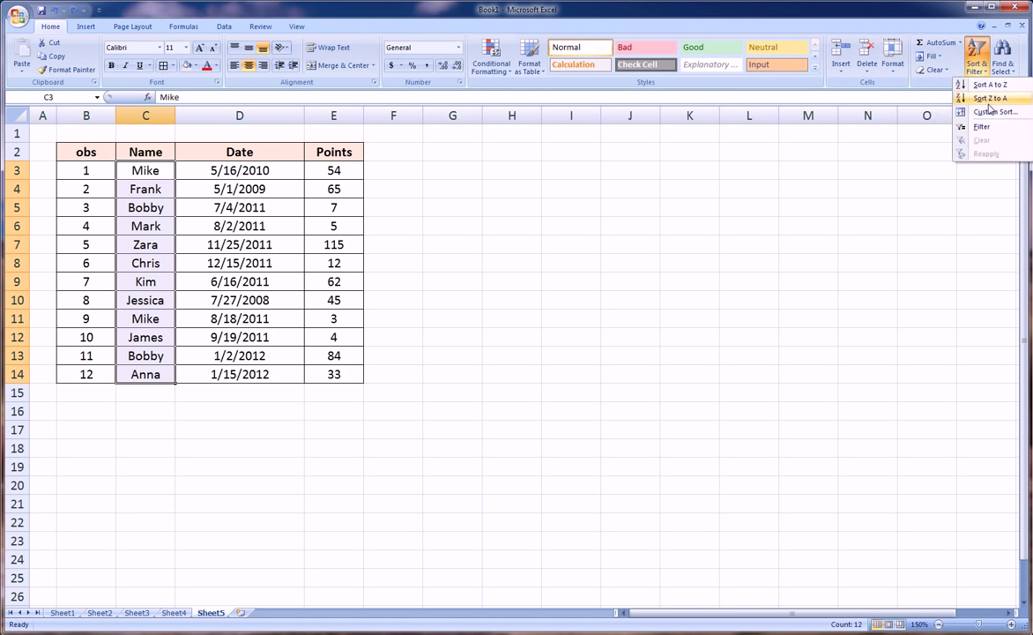
left_click(984, 84)
left_click(643, 268)
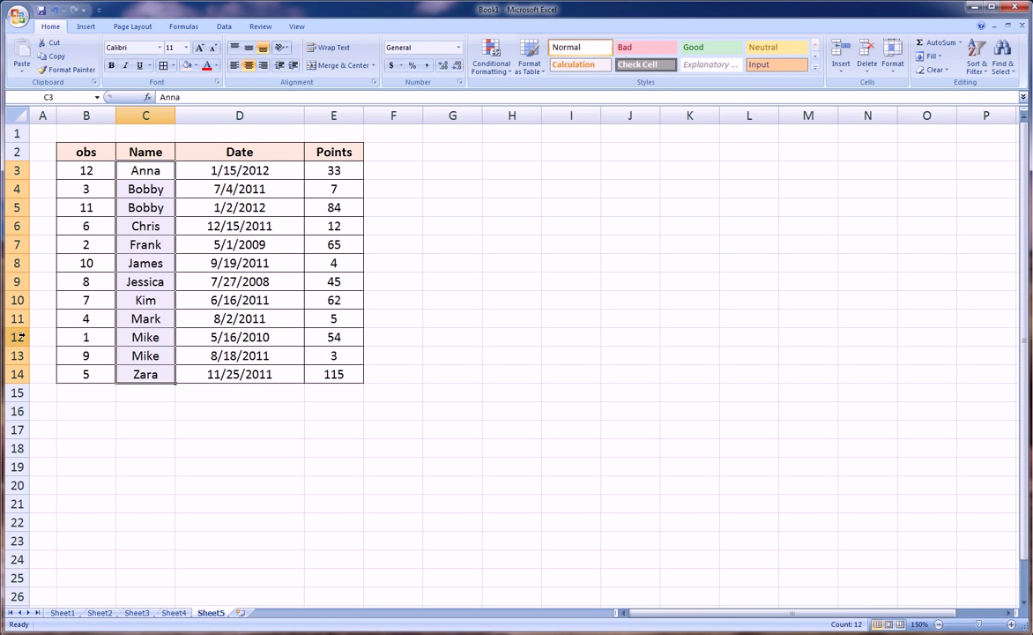
Compare the dates and points of the repeated names in rows 12–13 and 4–5, and undo the A to Z sort.
left_click_drag(18, 337, 17, 355)
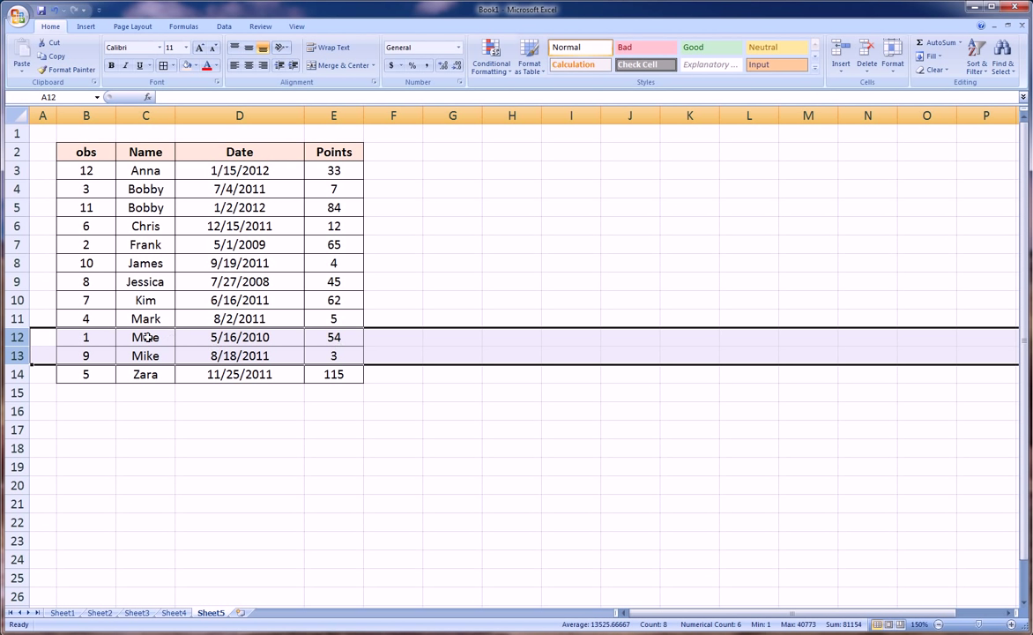
left_click_drag(16, 189, 18, 208)
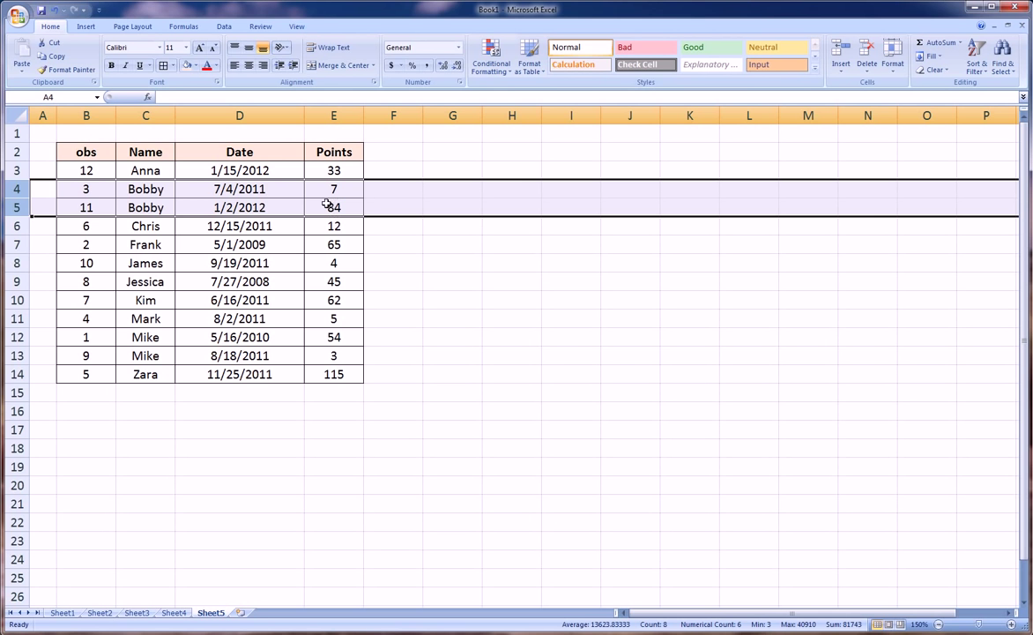
left_click(234, 204)
key("ctrl+z")
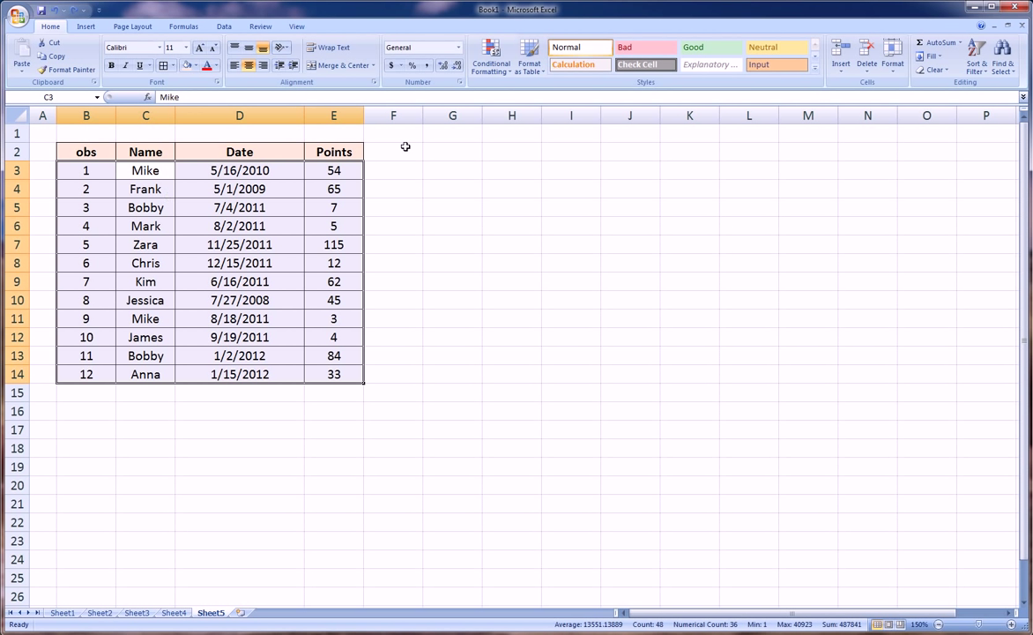
Try to start a custom sort with only the empty cell I4 selected, and dismiss the message.
left_click(574, 187)
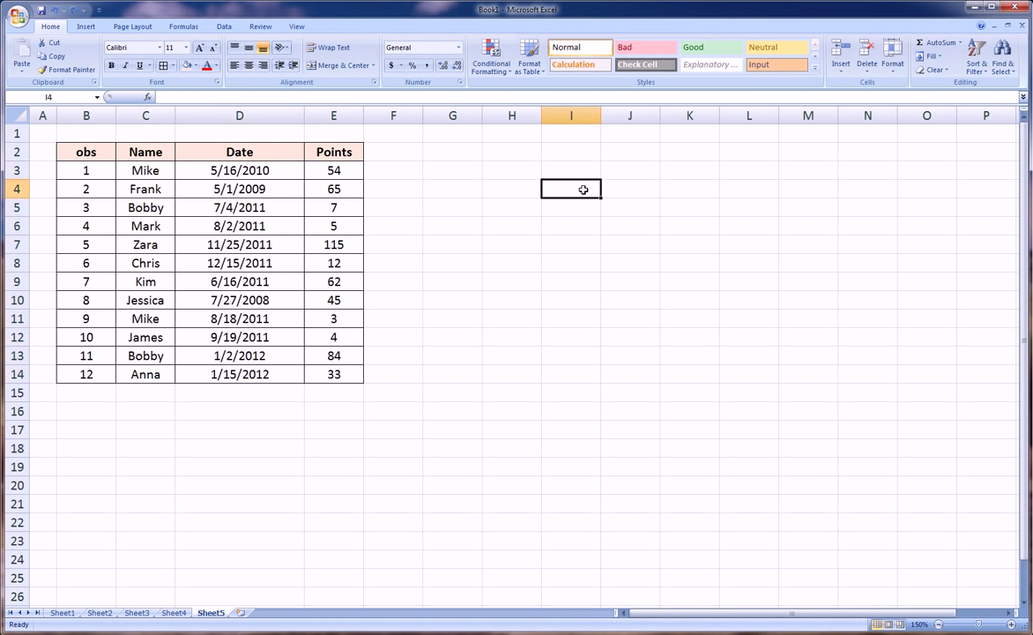
left_click(978, 71)
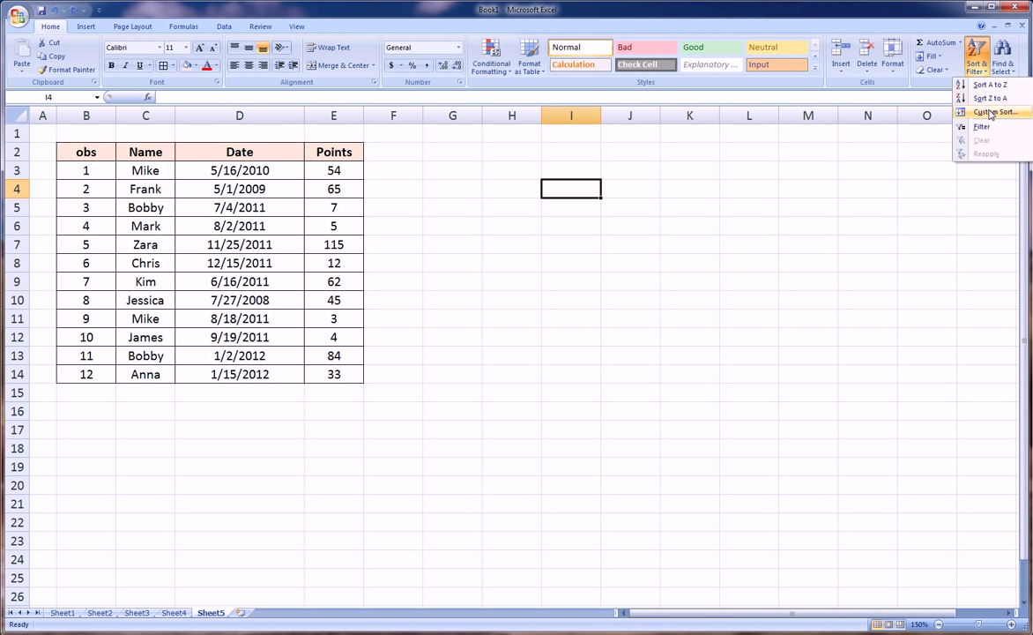
left_click(992, 113)
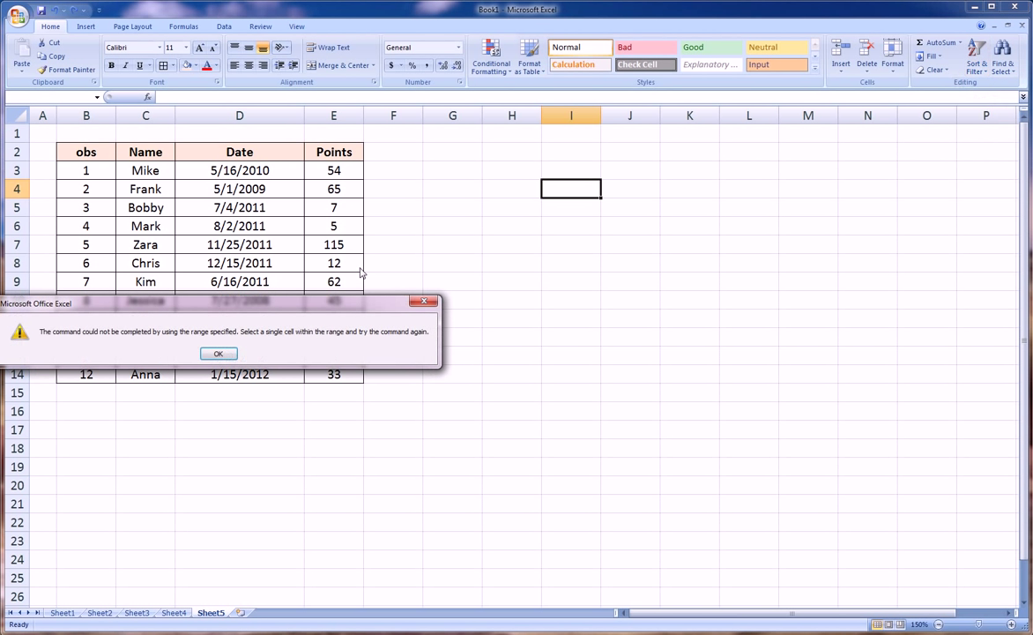
left_click_drag(321, 305, 611, 256)
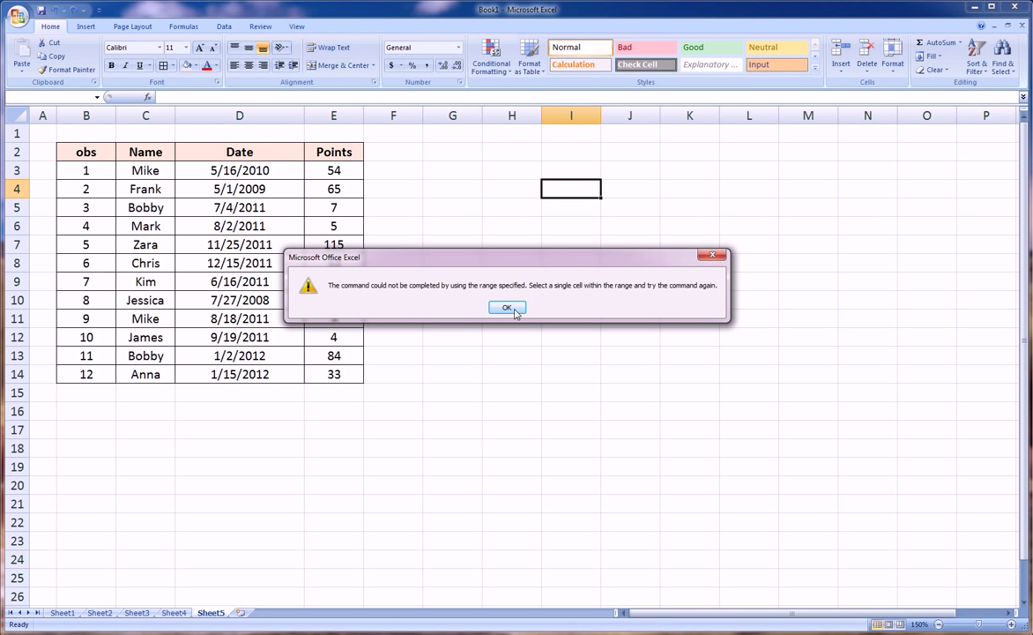
left_click(515, 312)
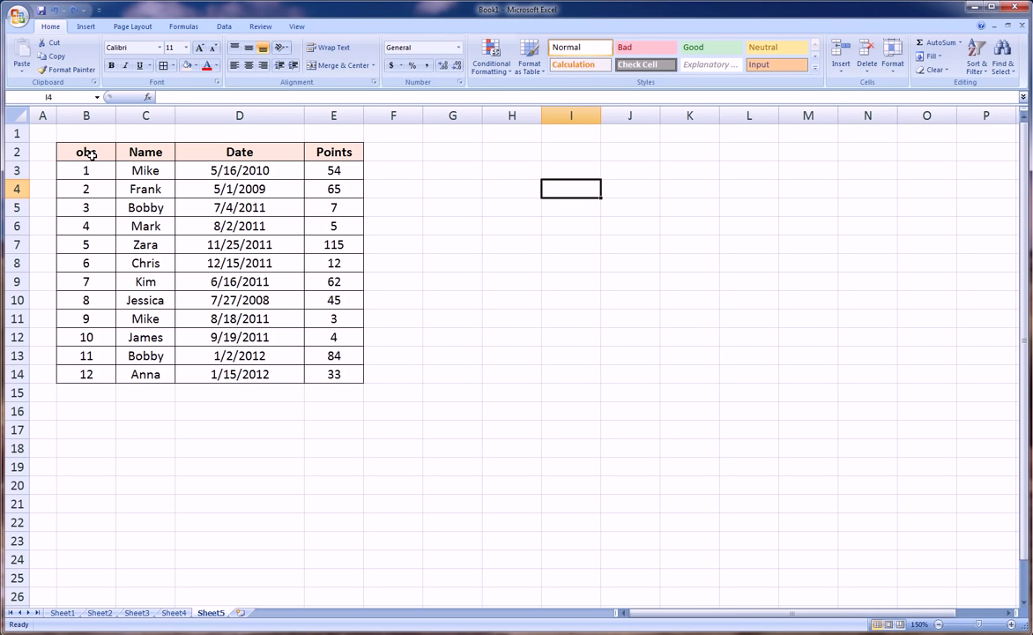
Start a custom sort on the table B2:E14 with Name as the first level, ordered A to Z.
left_click_drag(90, 155, 346, 369)
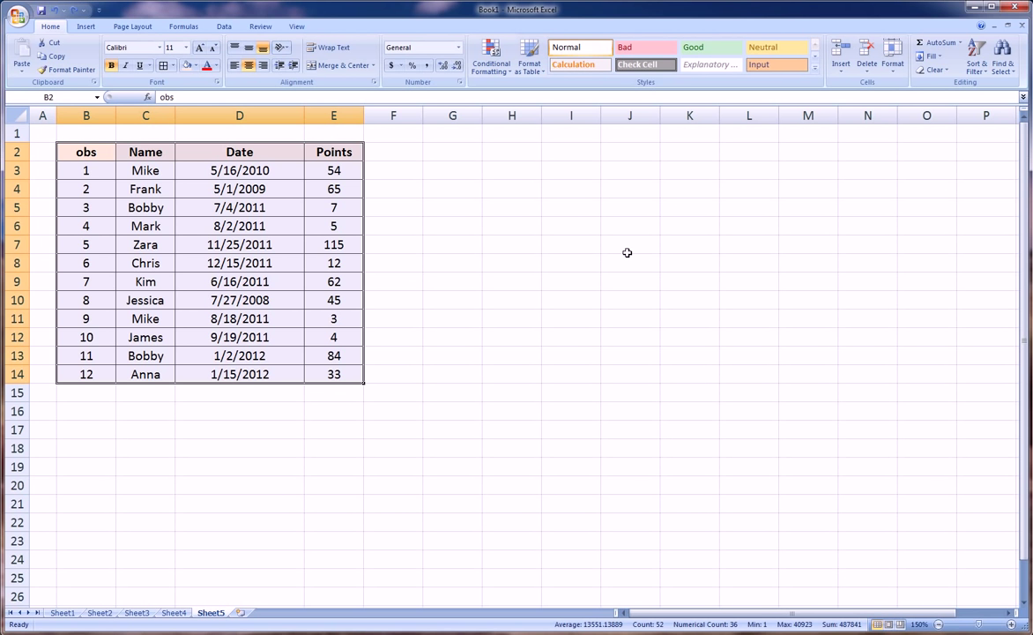
left_click(977, 55)
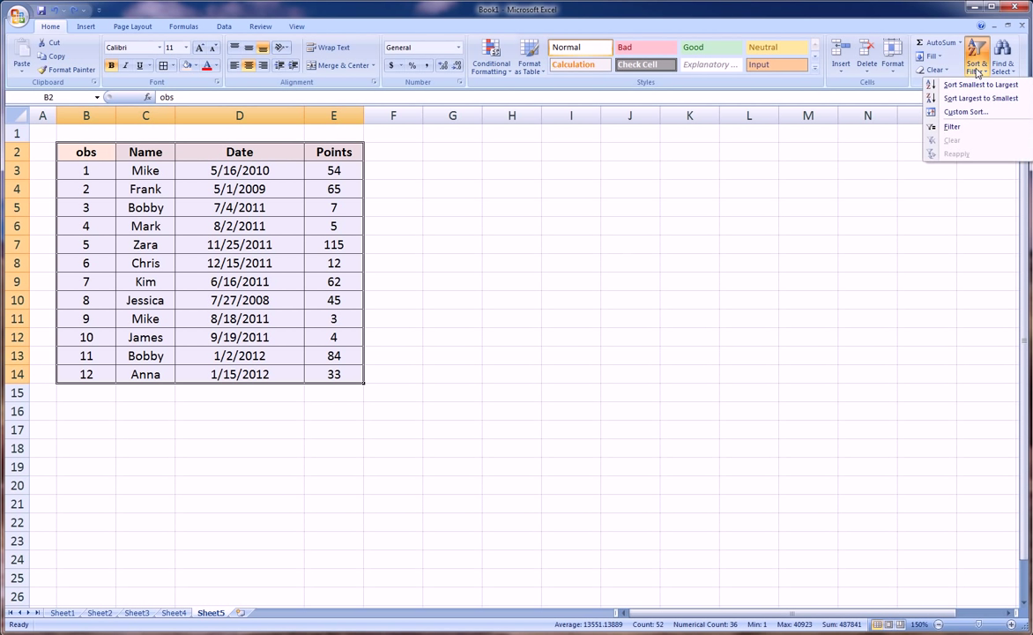
left_click(964, 114)
left_click_drag(595, 162, 600, 183)
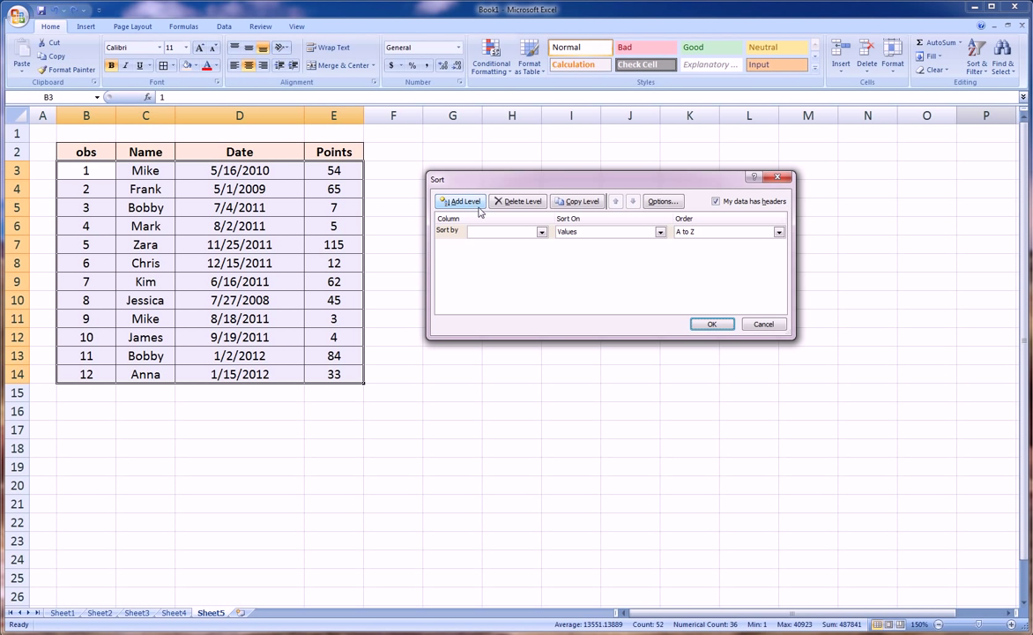
left_click(541, 232)
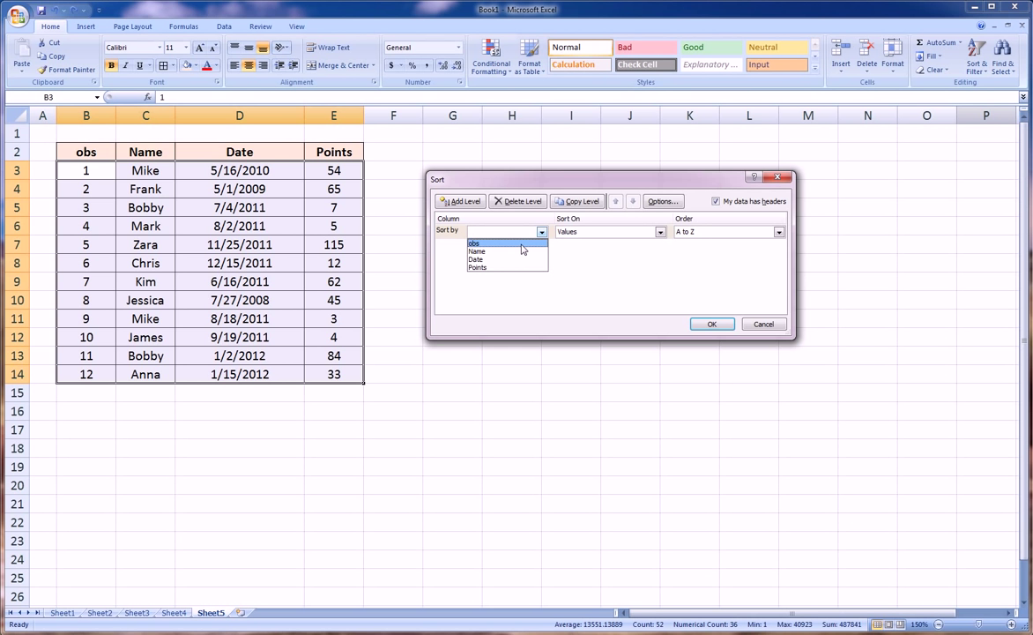
left_click(520, 252)
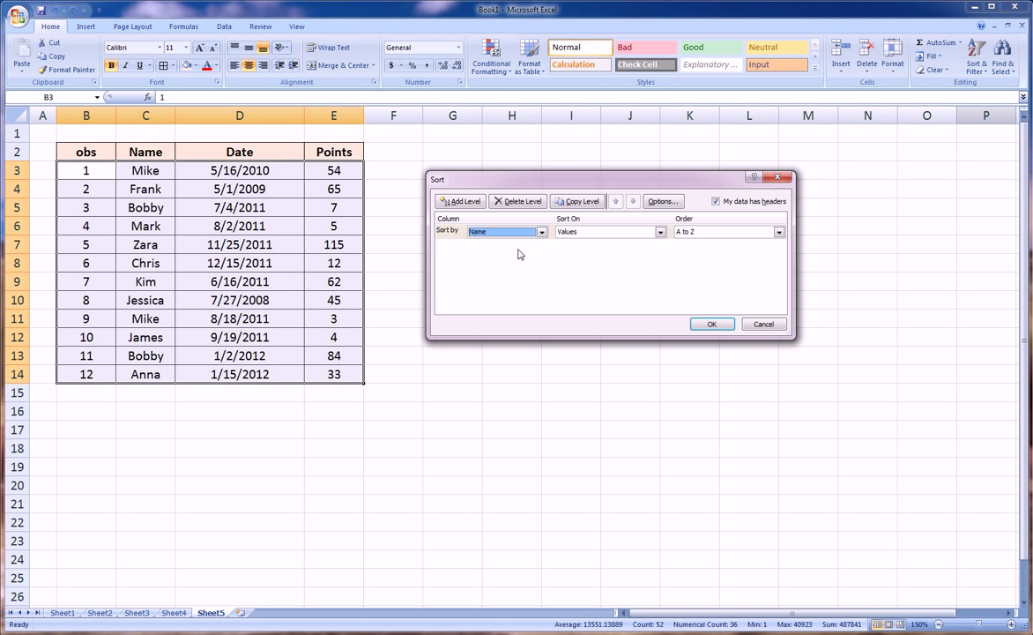
left_click(705, 232)
left_click(694, 251)
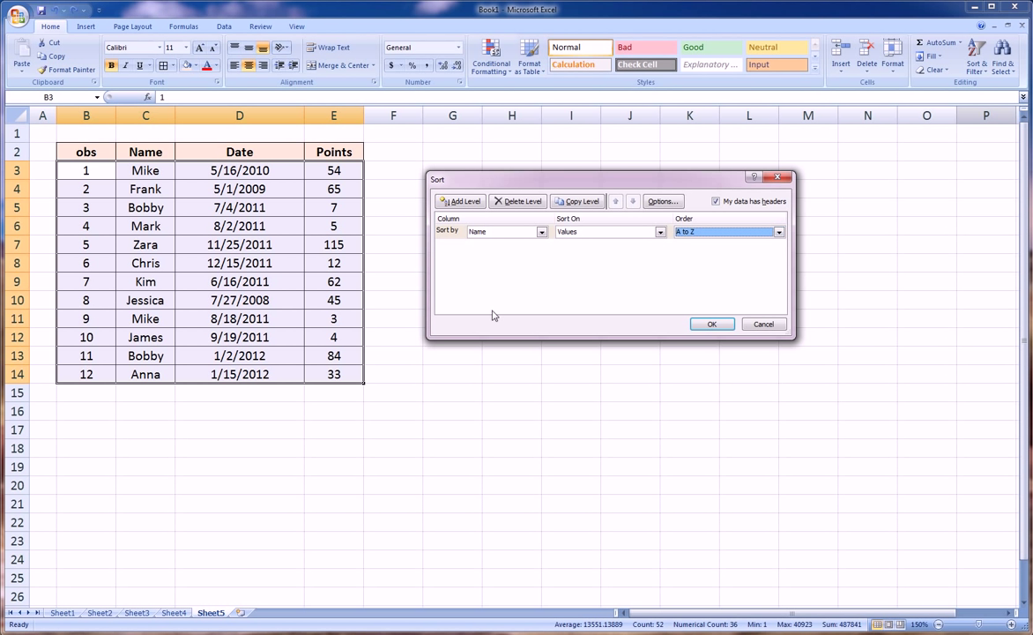
Add a second sort level by Points, ordered Largest to Smallest on values, and apply the custom sort.
left_click(464, 205)
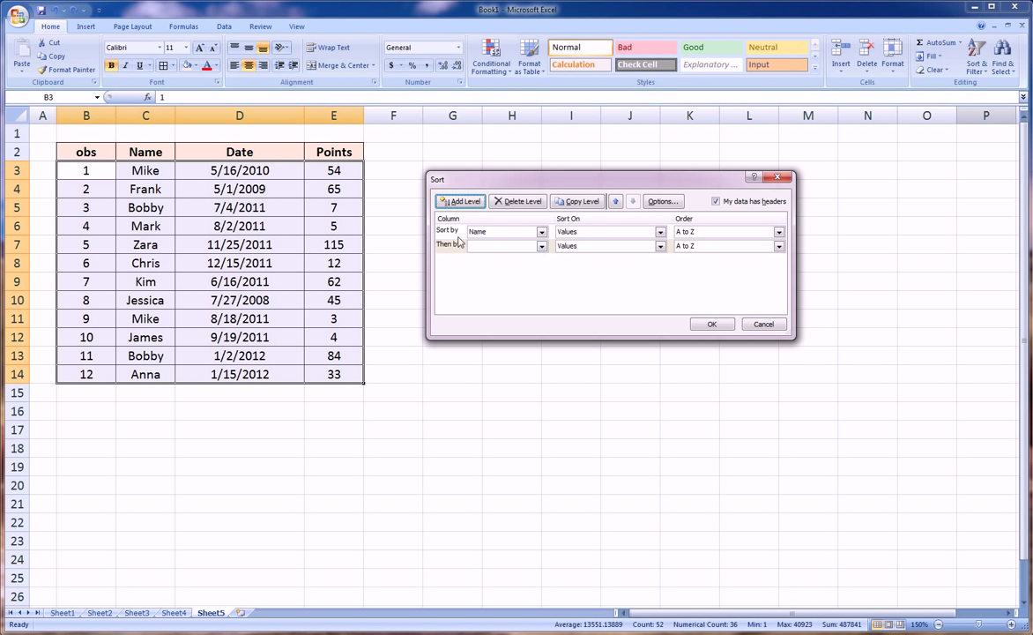
left_click(544, 246)
left_click(483, 279)
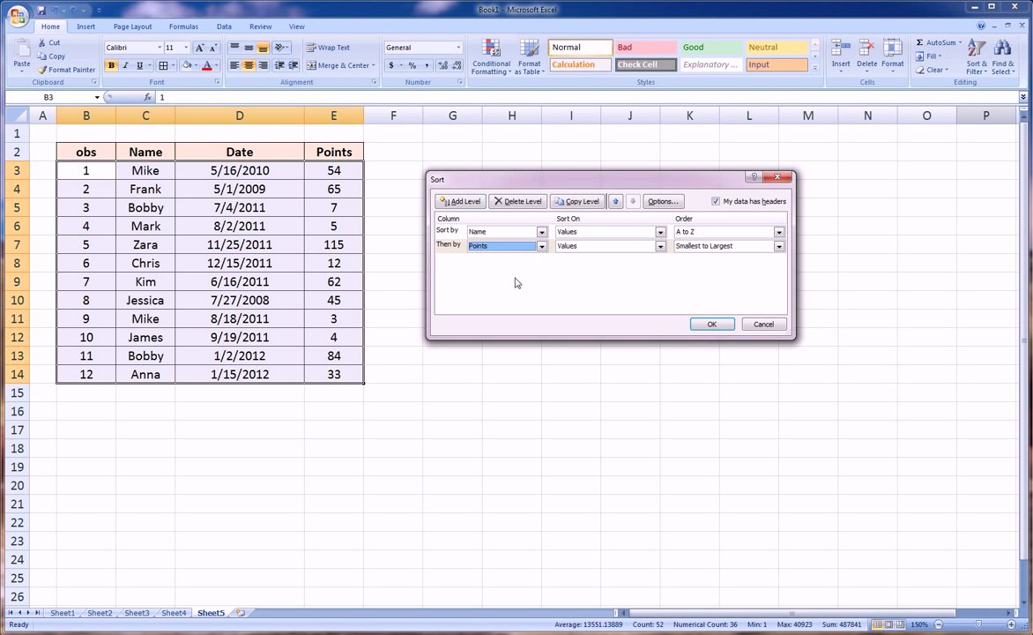
left_click(608, 247)
left_click(609, 251)
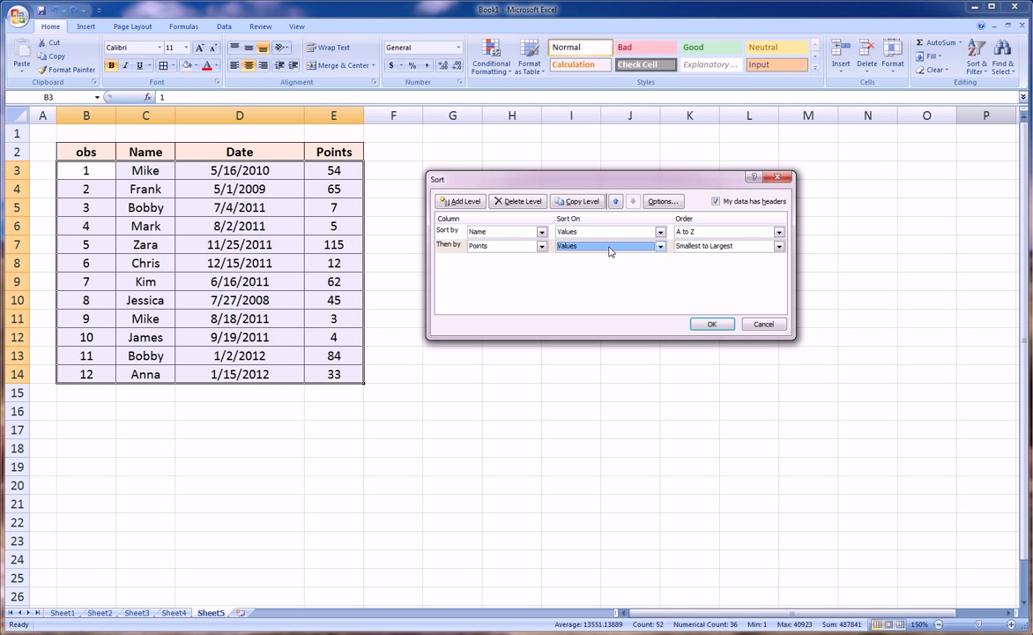
left_click(689, 247)
left_click(693, 262)
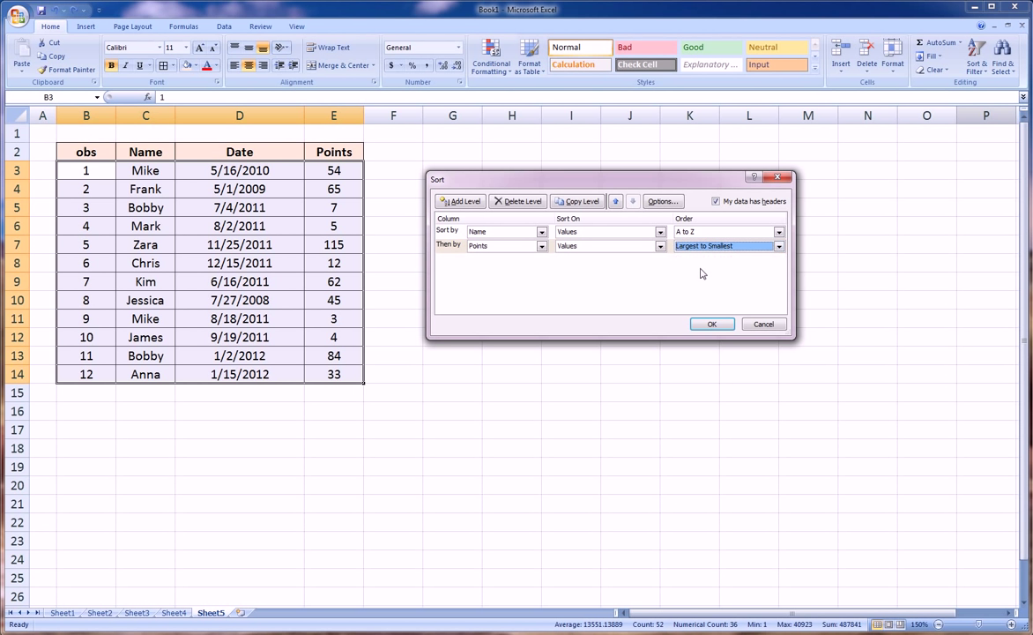
left_click(702, 325)
Compare the points of the repeated names in rows 4–5 and 12–13, and undo the custom sort.
left_click(167, 190)
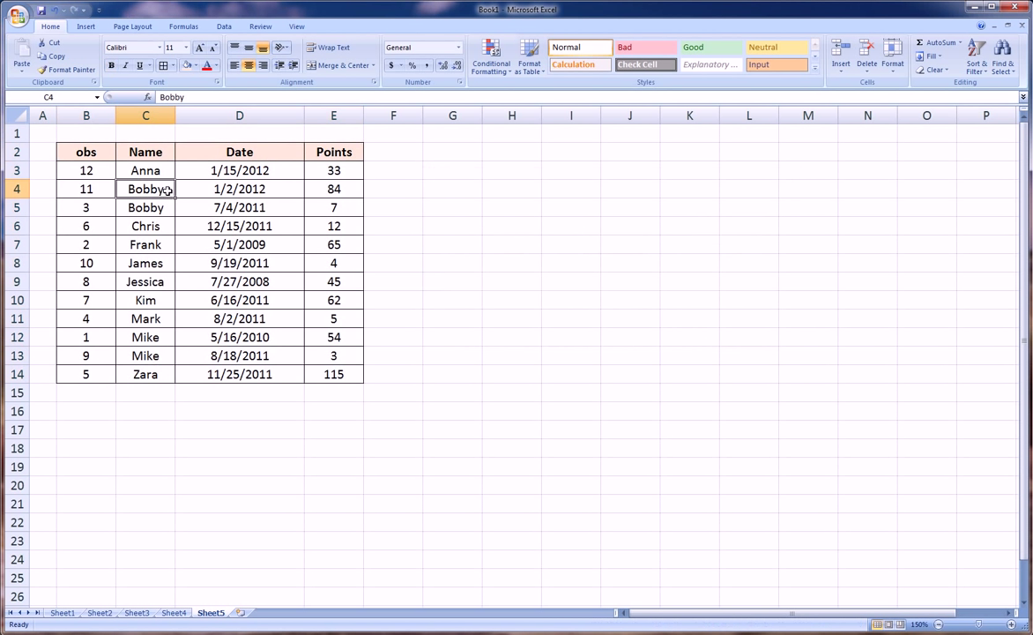
left_click_drag(7, 189, 16, 207)
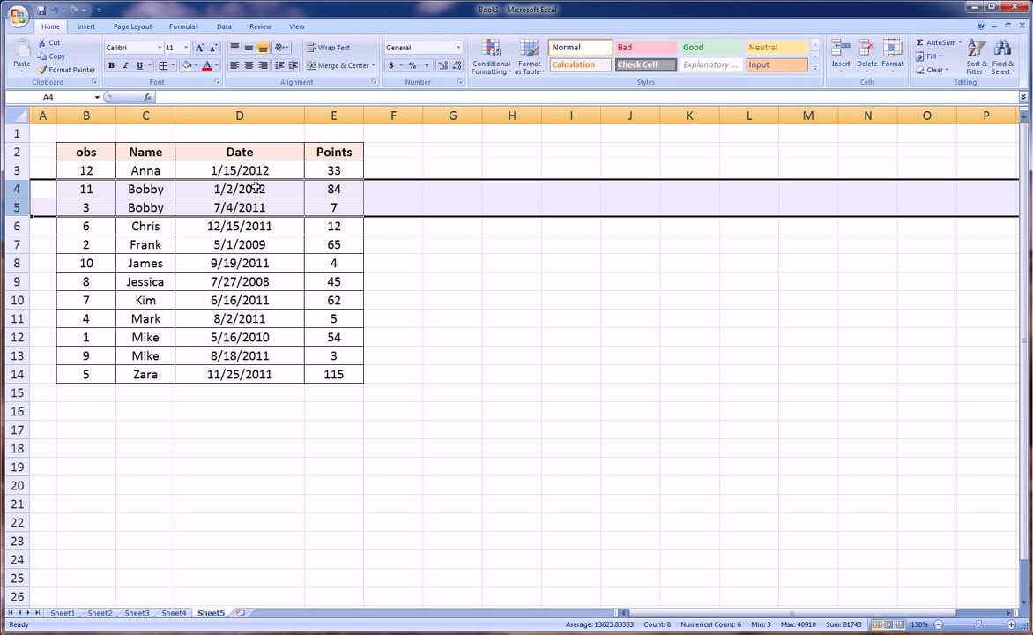
left_click_drag(328, 188, 333, 205)
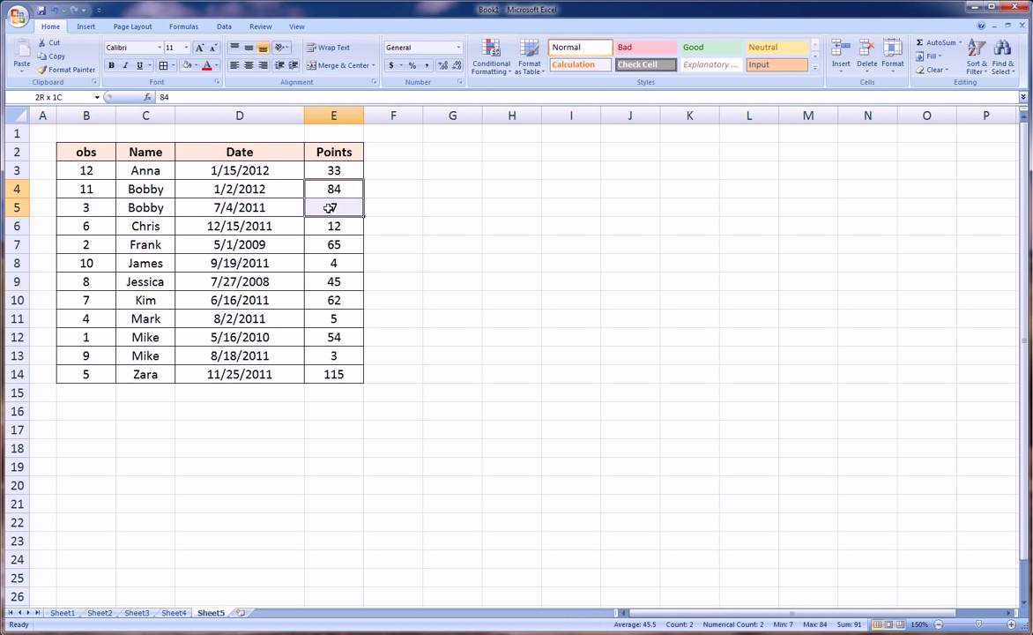
left_click_drag(19, 189, 18, 207)
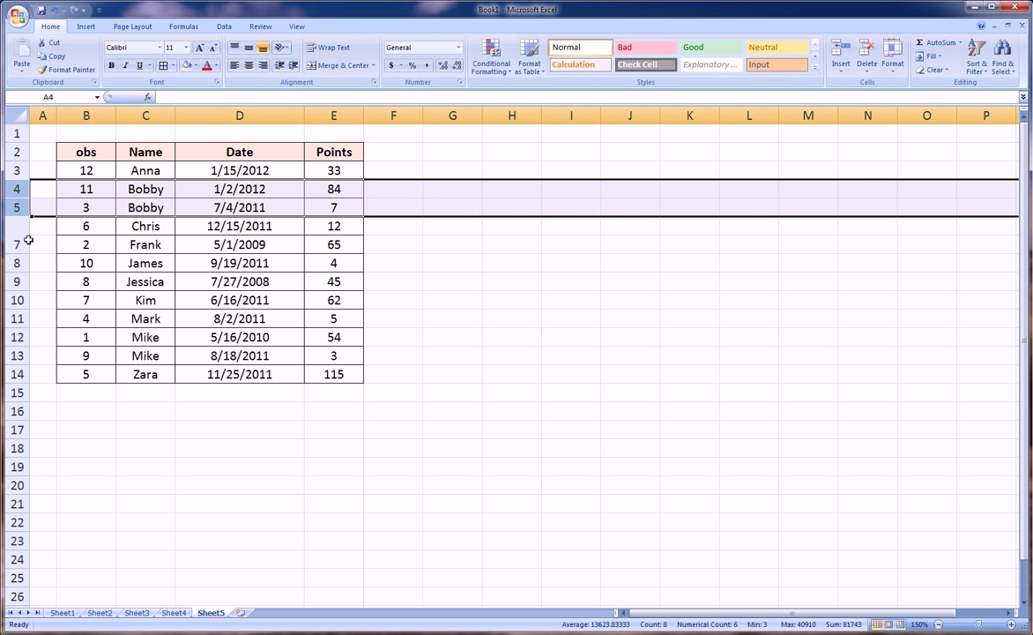
left_click_drag(18, 337, 18, 355)
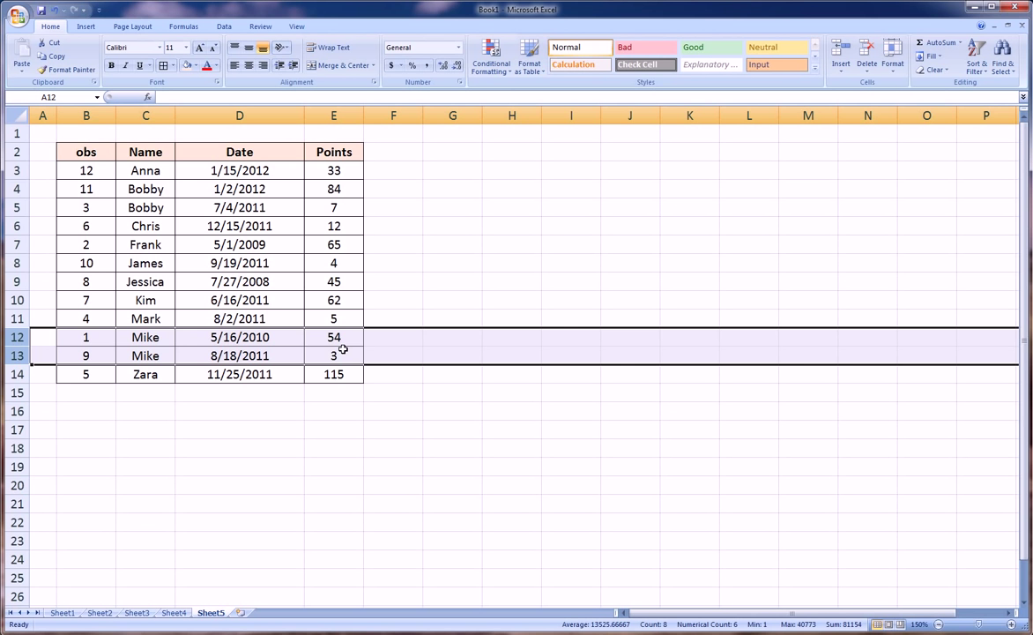
left_click(326, 336)
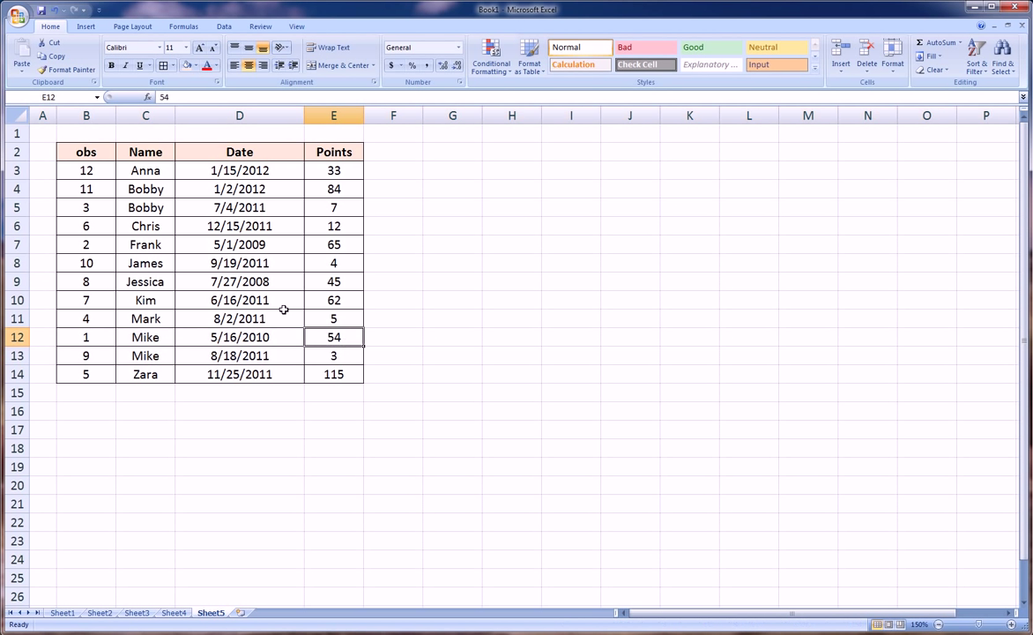
key("ctrl+z")
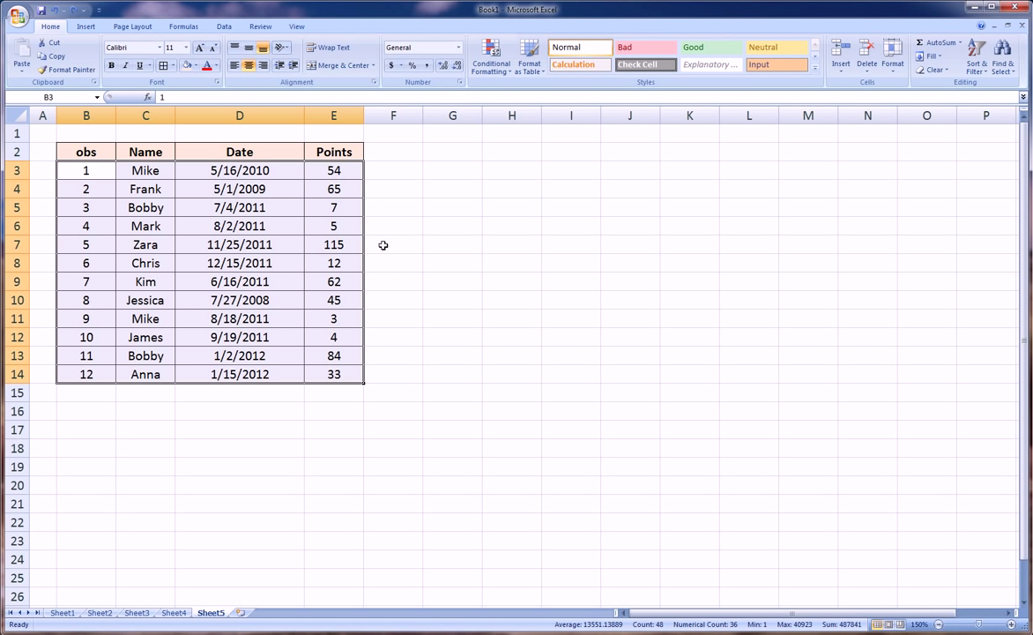
Replace the names in C4, C7 and C8 with the name from C3, and the name in C9 with the one from C5.
left_click(139, 190)
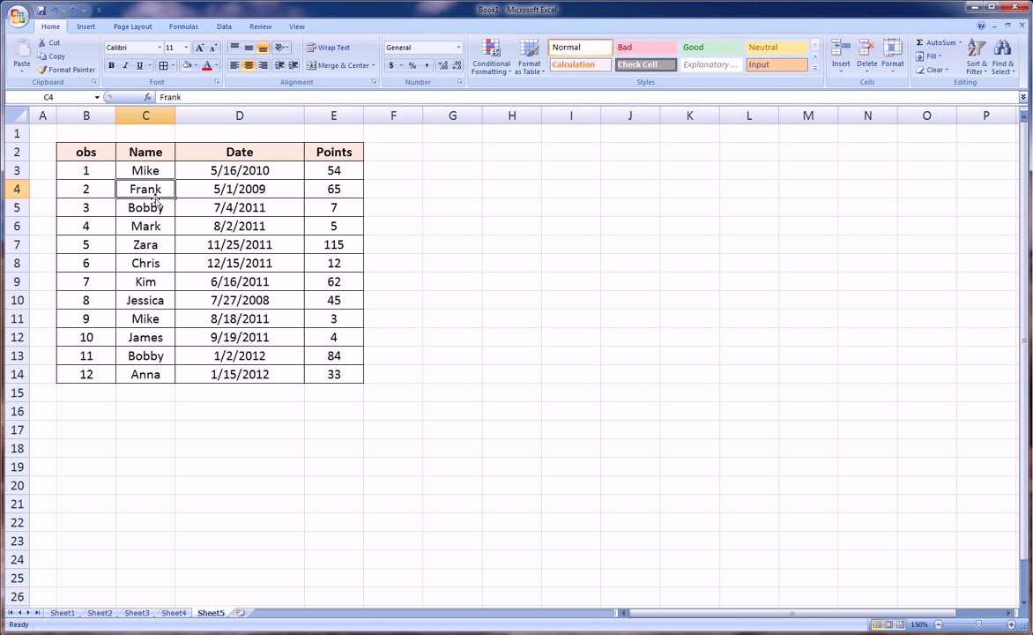
type("Mike")
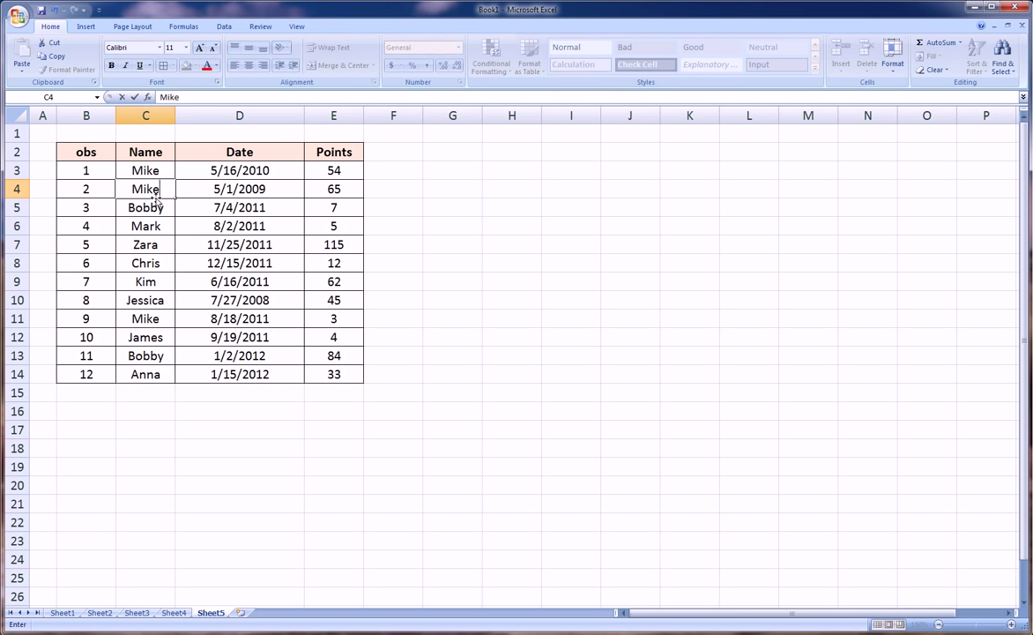
key("Return")
key("Down")
key("Down")
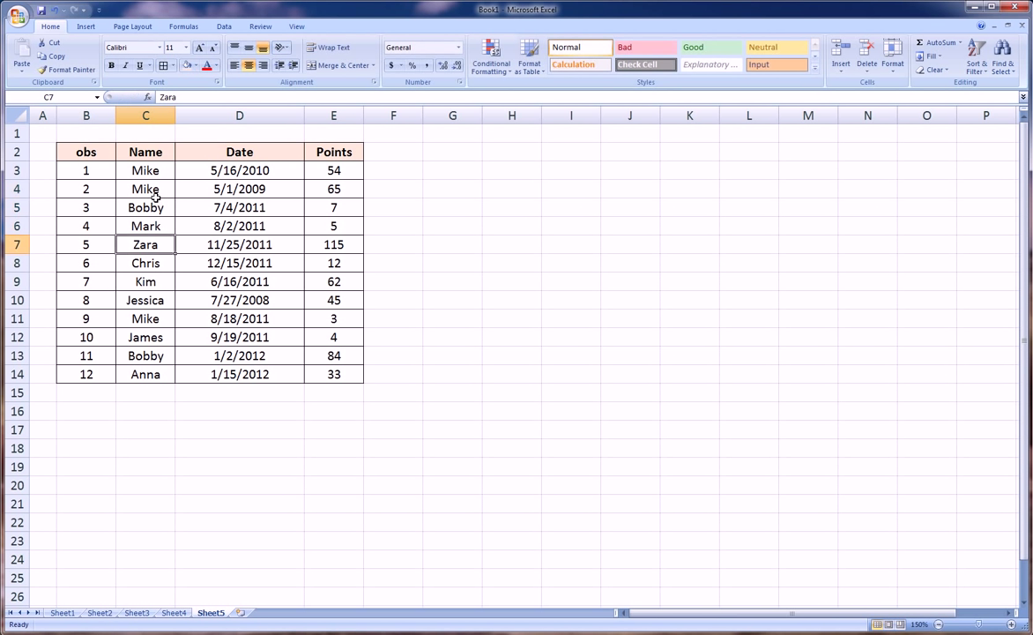
type("Mike")
key("Return")
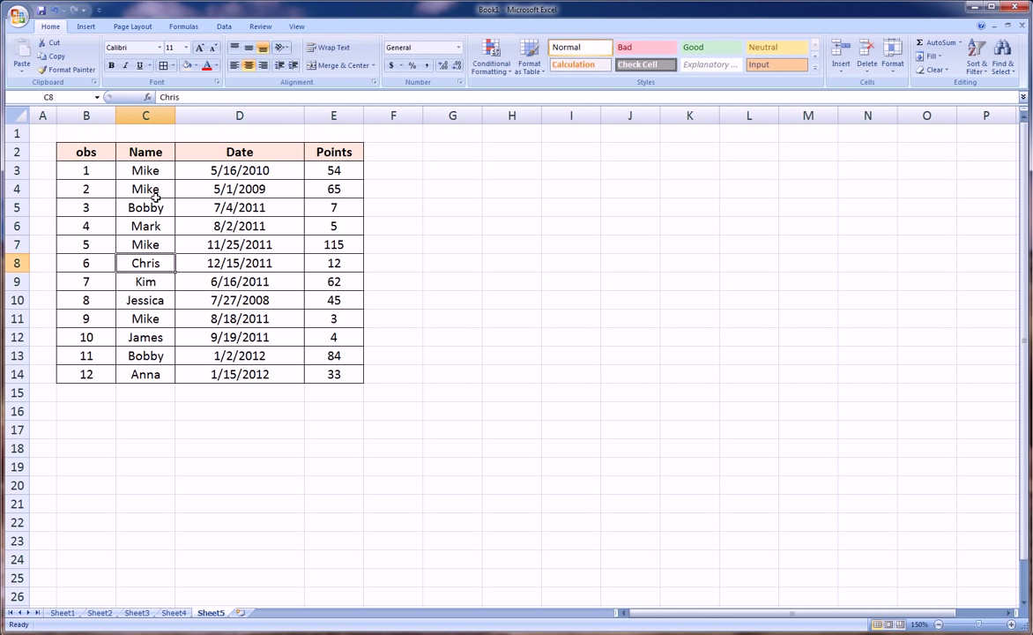
type("Mike")
key("Return")
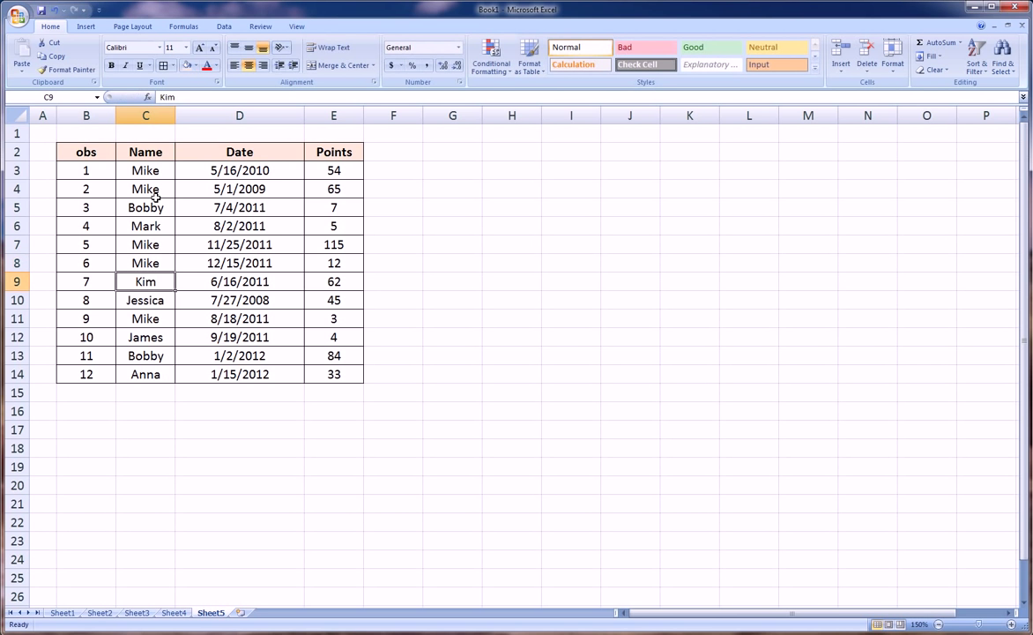
type("Bo")
key("Return")
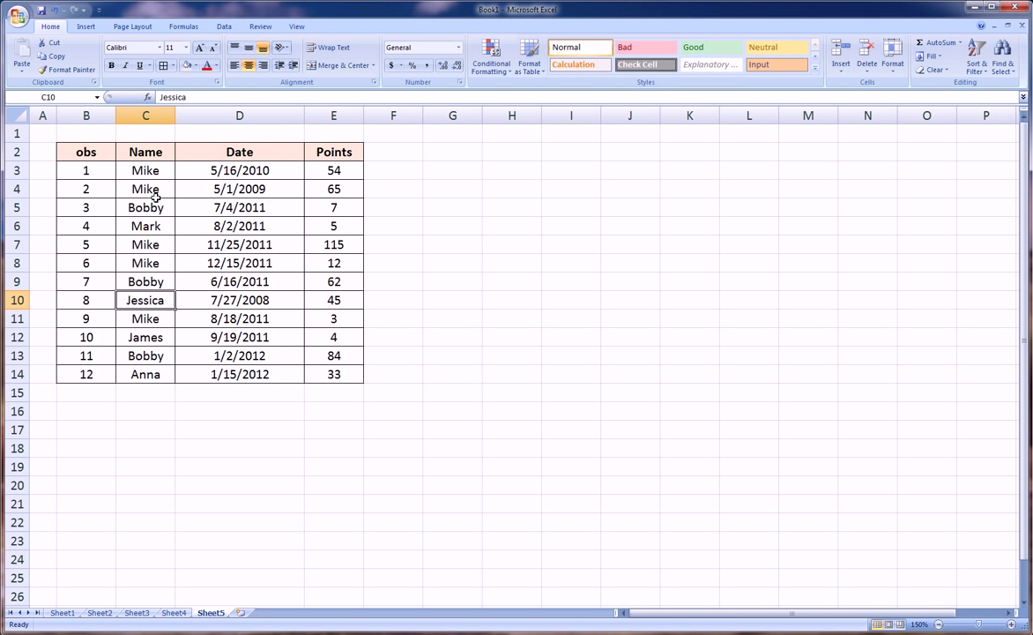
Highlight the Name, Points and Date columns in turn to review them as successive sort levels.
left_click(142, 150)
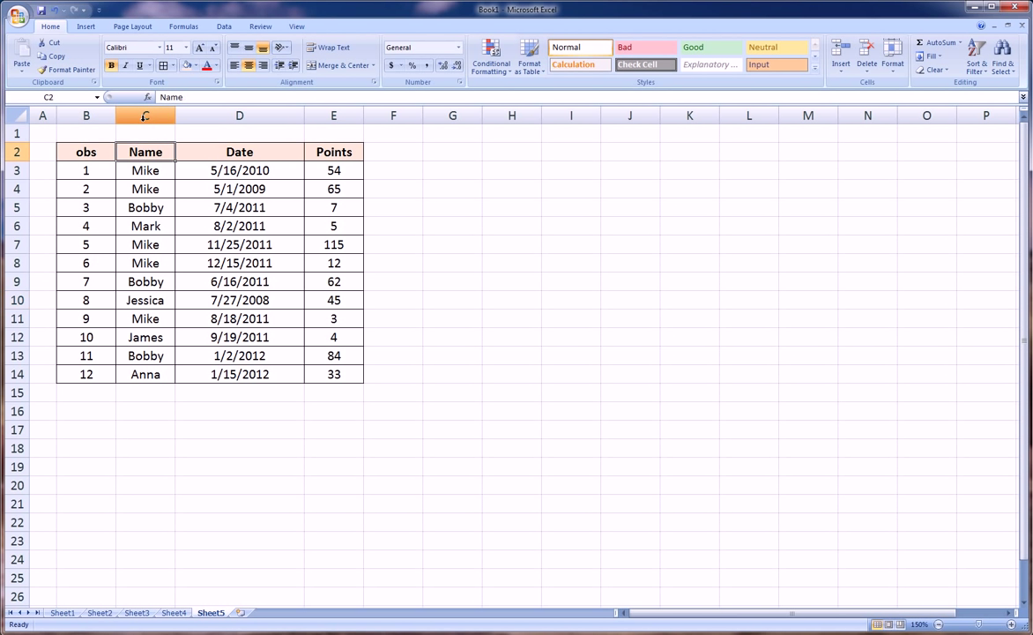
left_click(145, 115)
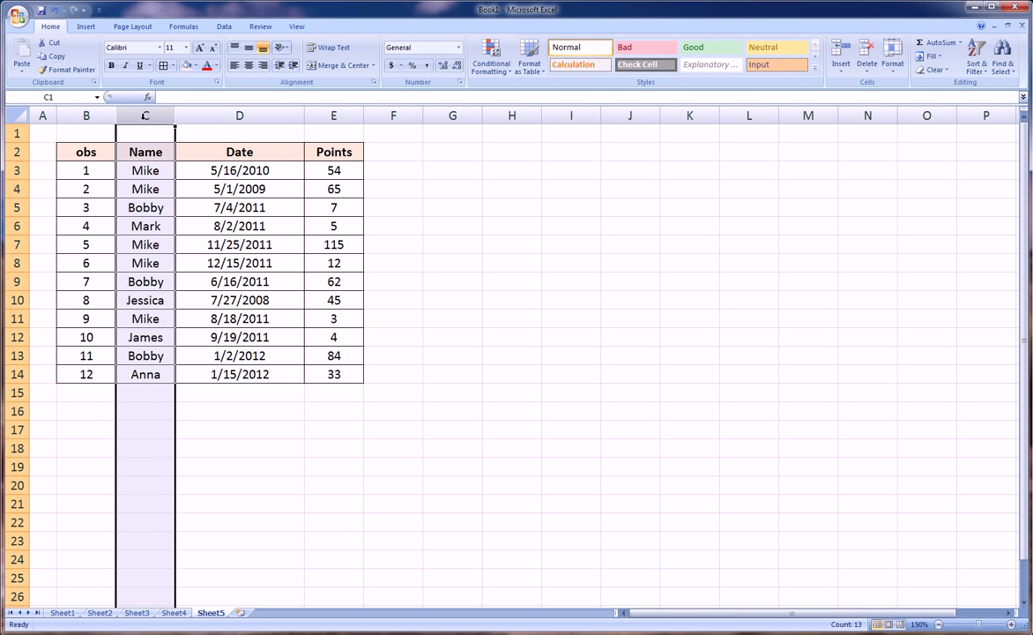
left_click(328, 116)
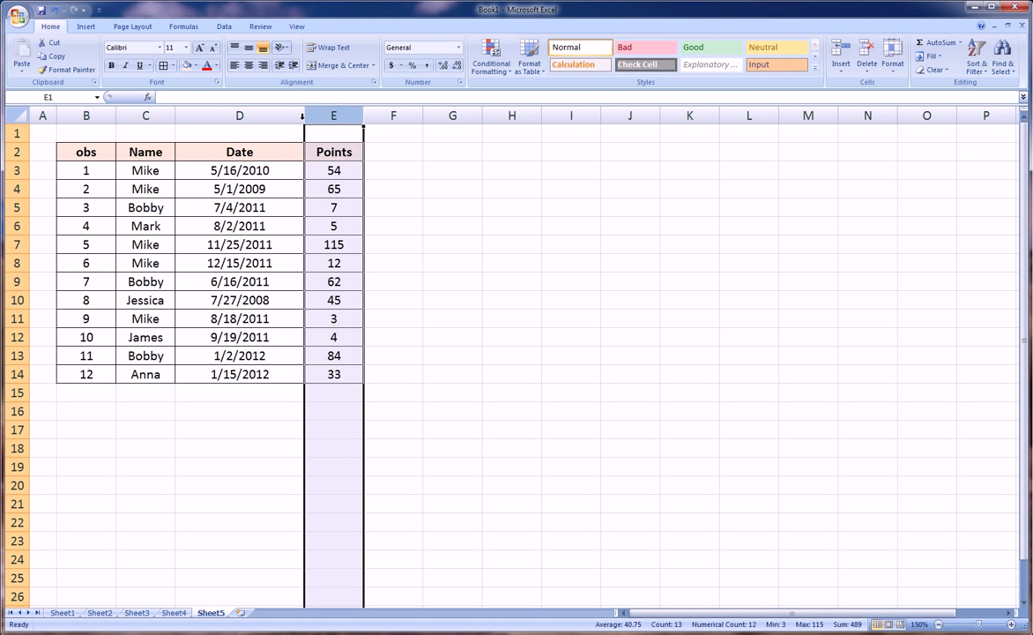
left_click(264, 115)
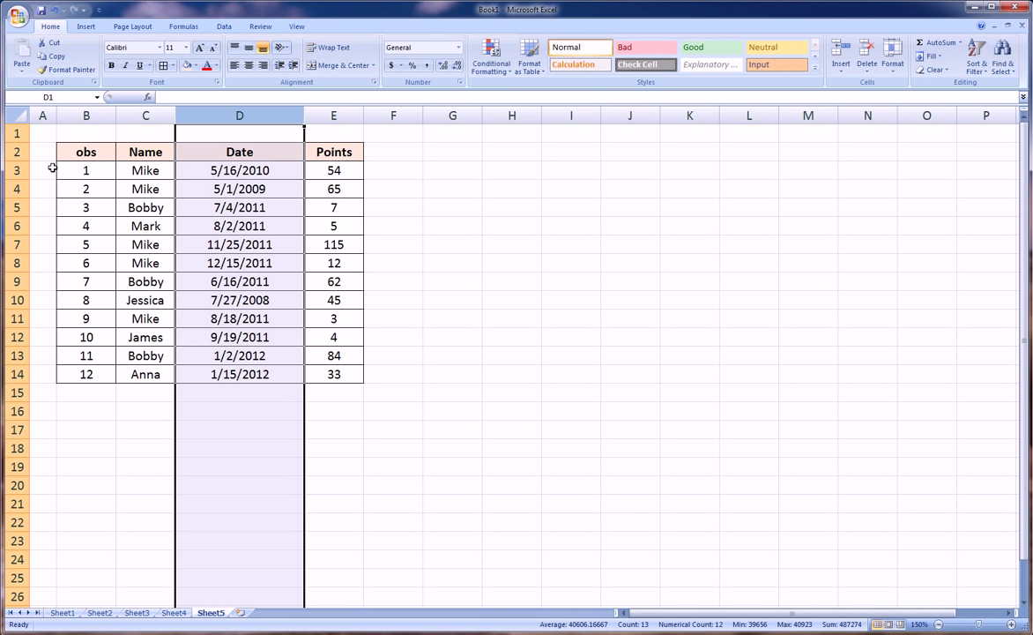
Set the points in E4 and E7 to 54 to match the first row of the same name.
left_click_drag(17, 171, 17, 188)
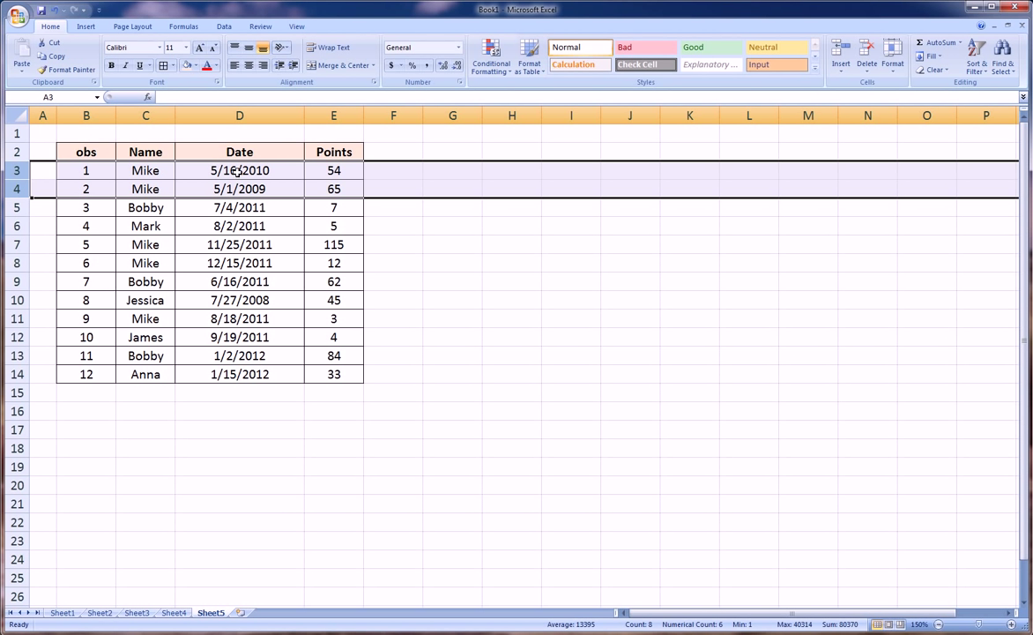
left_click(334, 189)
type("54")
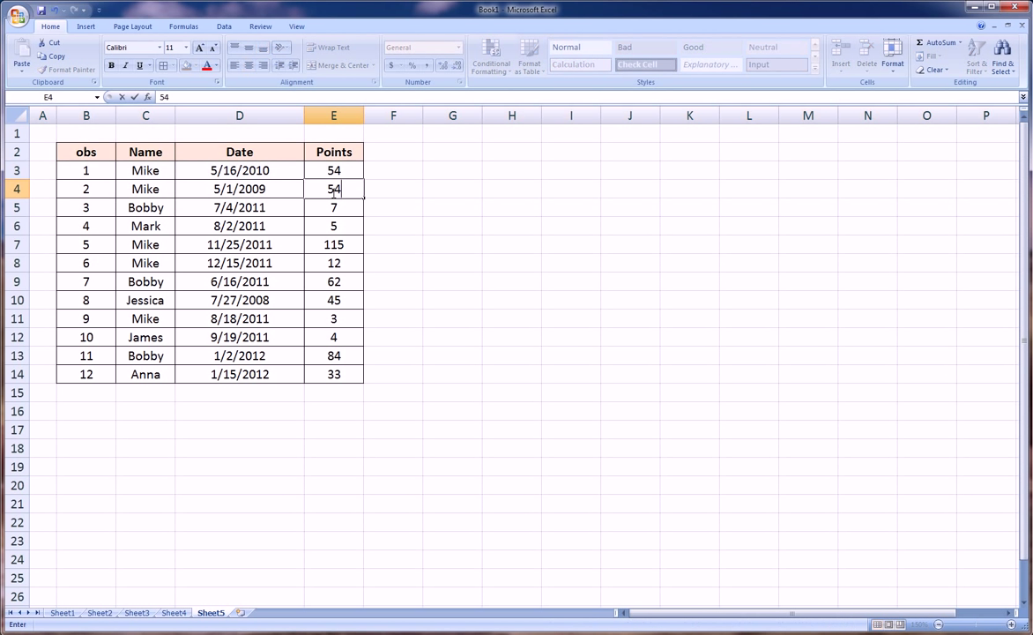
key("Return")
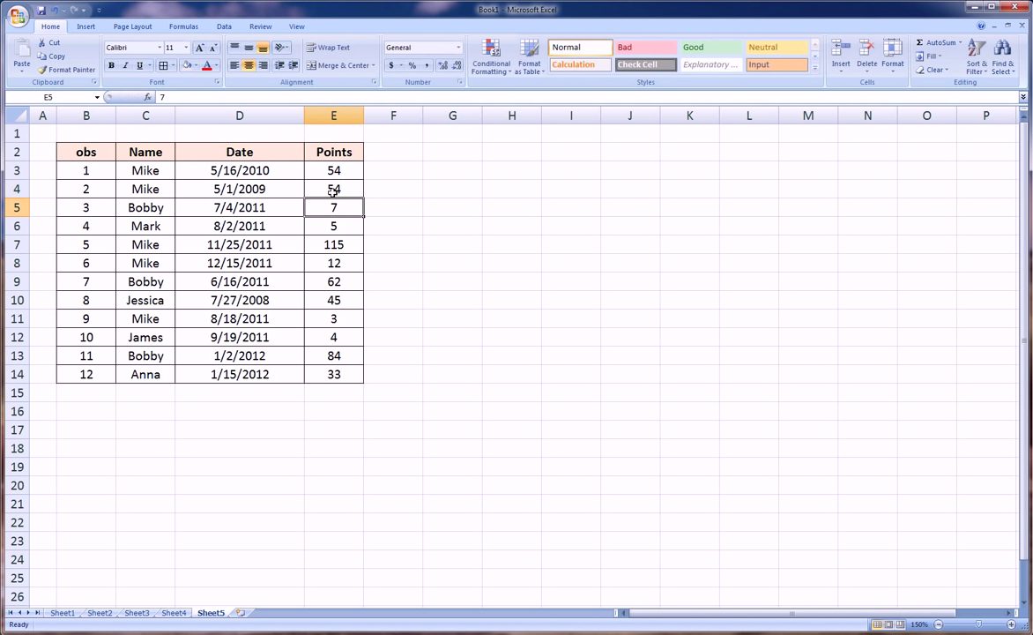
left_click(336, 243)
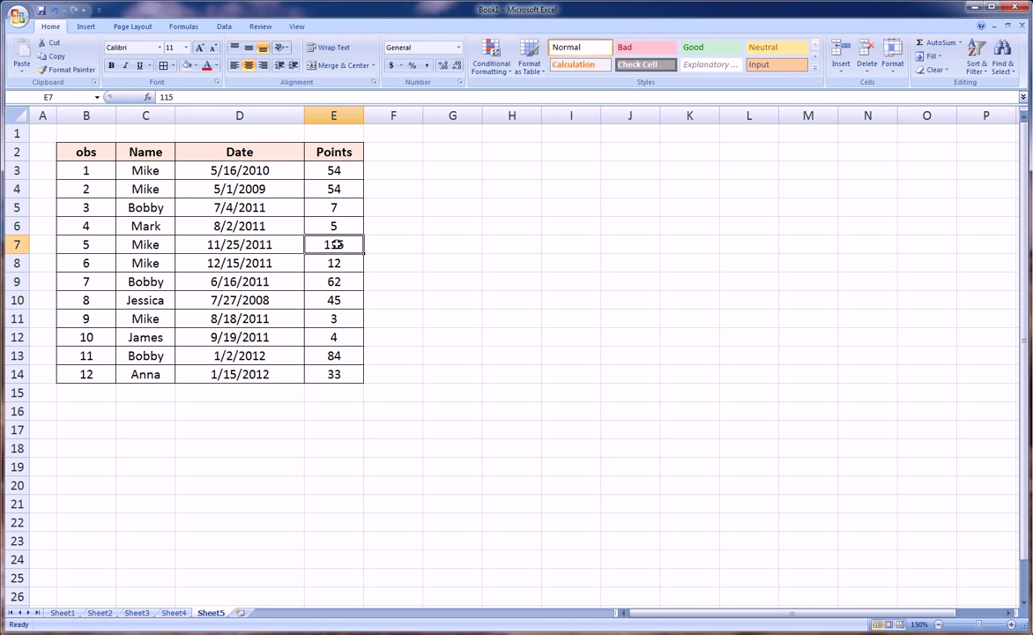
type("54")
key("Return")
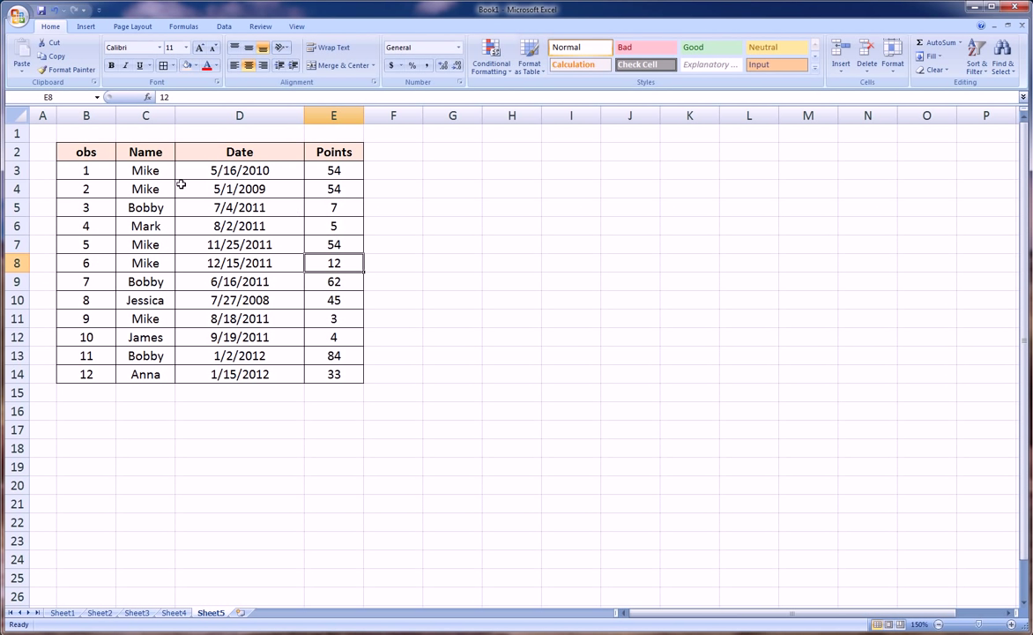
Compare the dates in rows 3, 4 and 7, which share the same name and points.
left_click(17, 170)
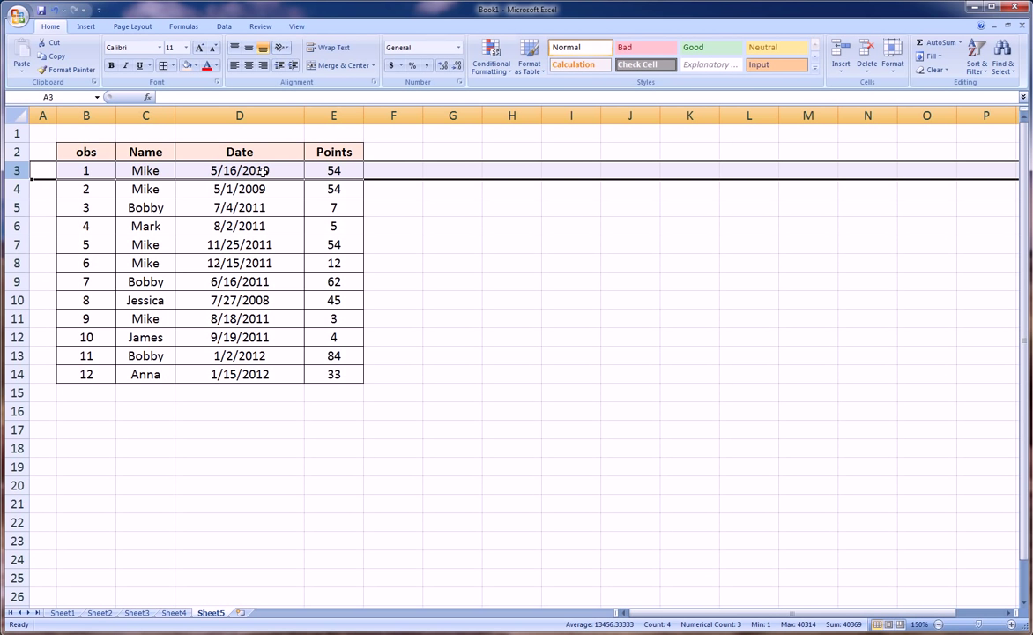
left_click(17, 188)
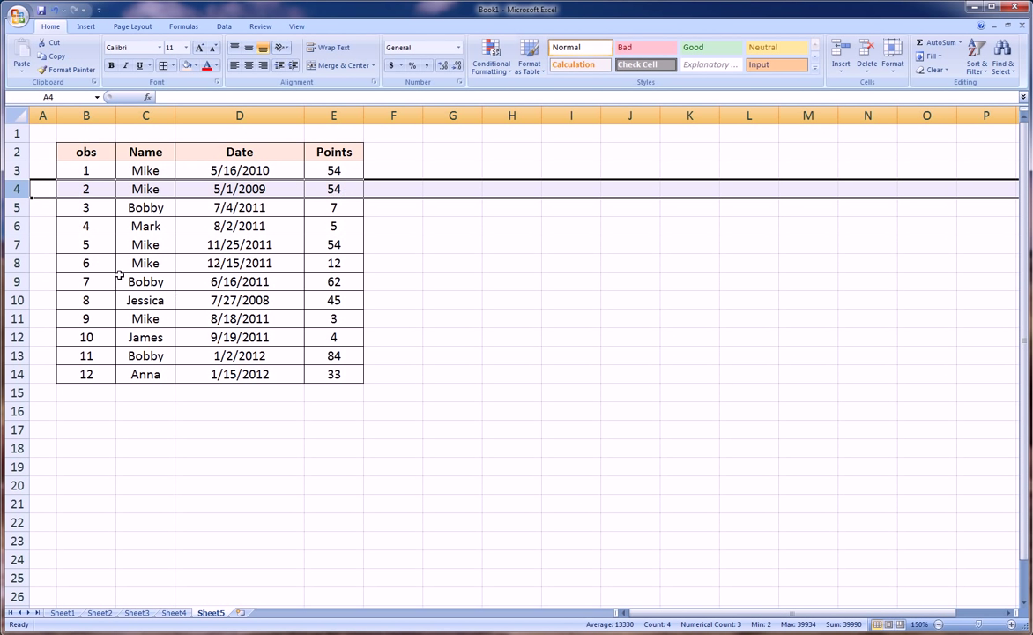
left_click(17, 245)
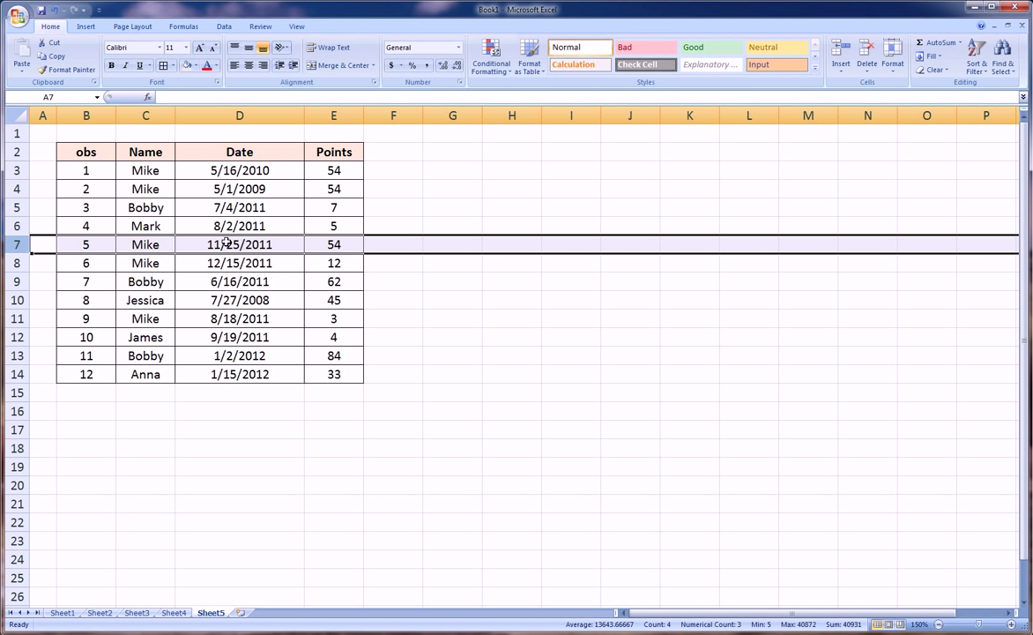
Start a custom sort on the whole table B2:E14 with Name, A to Z, as the first level.
left_click(402, 196)
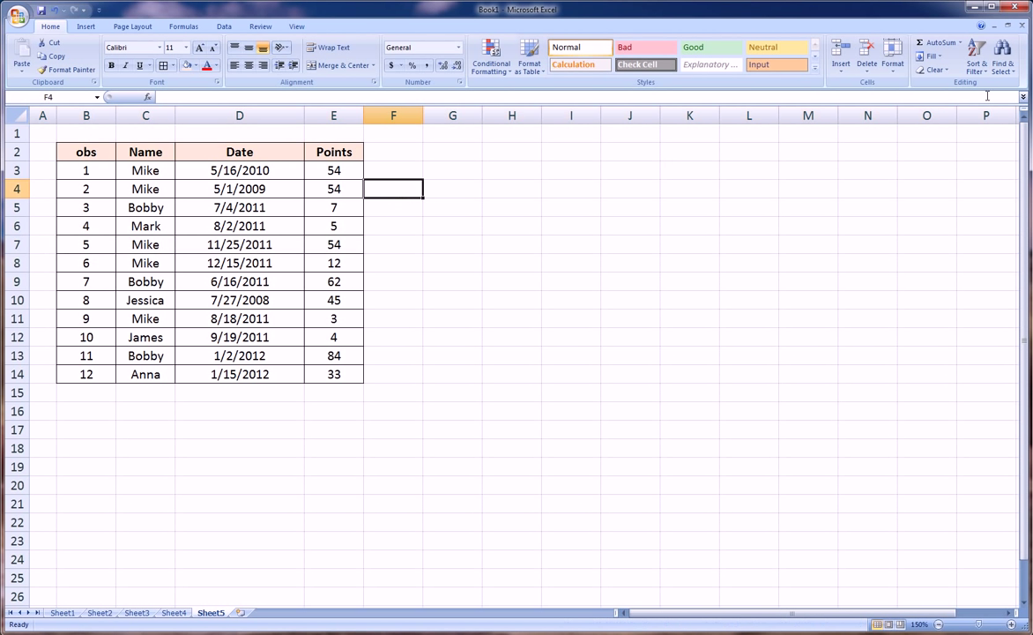
left_click_drag(105, 151, 343, 368)
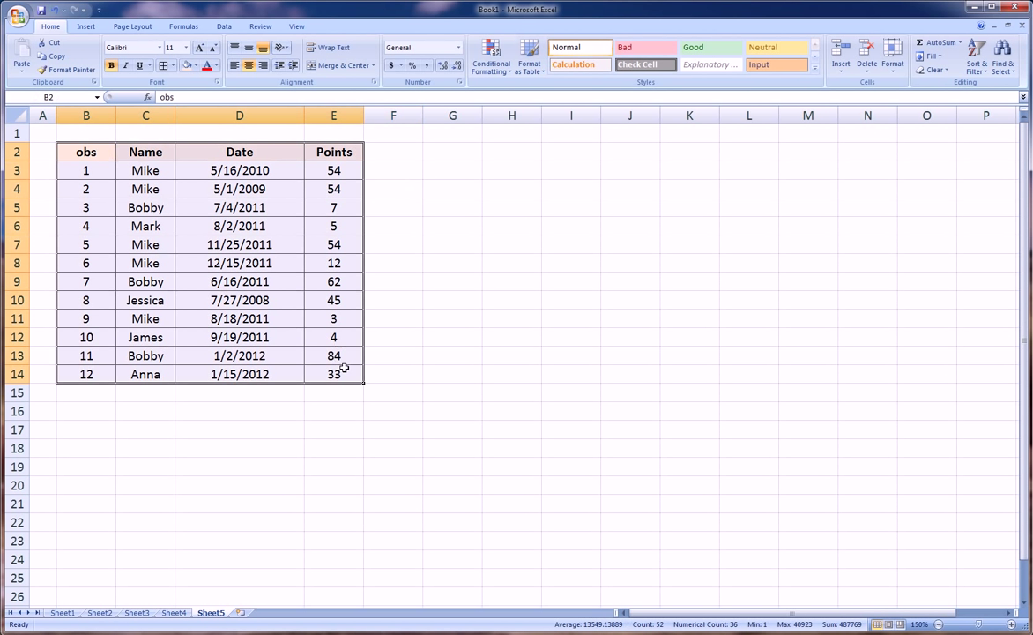
left_click(976, 64)
left_click(968, 112)
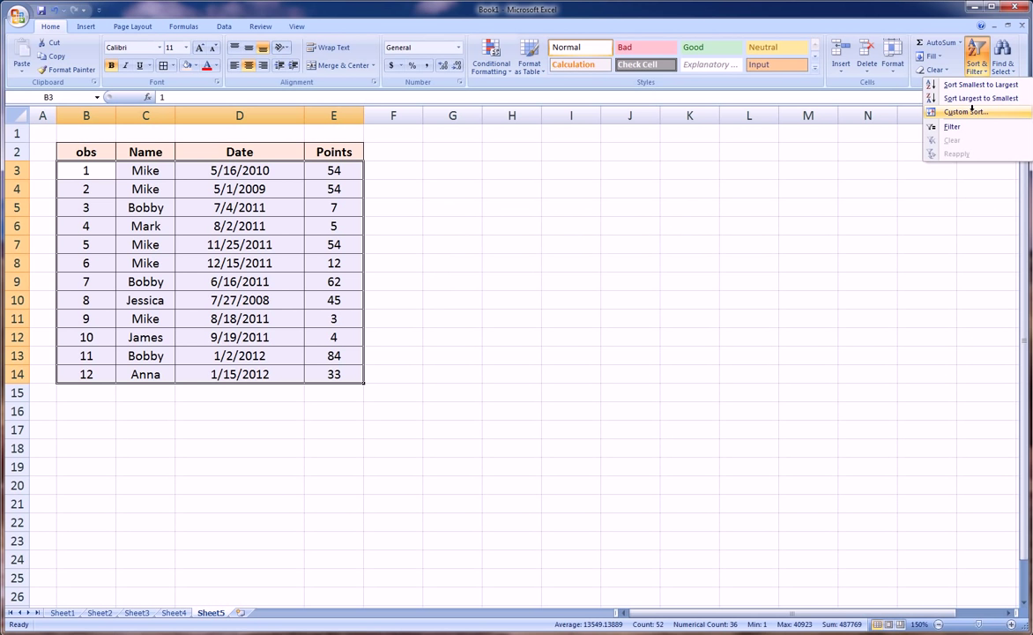
left_click(541, 232)
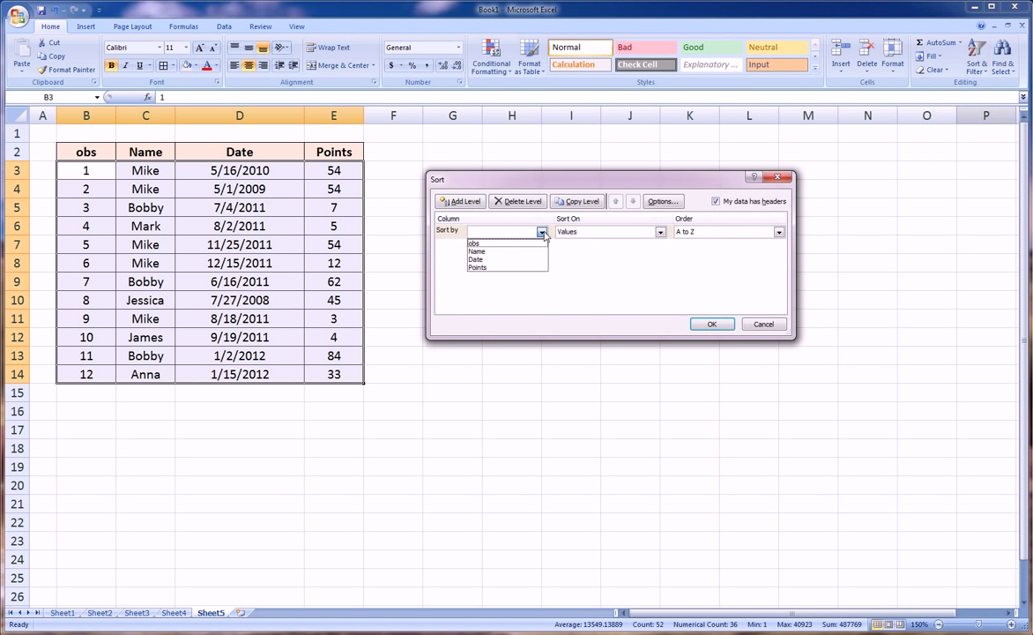
left_click(527, 252)
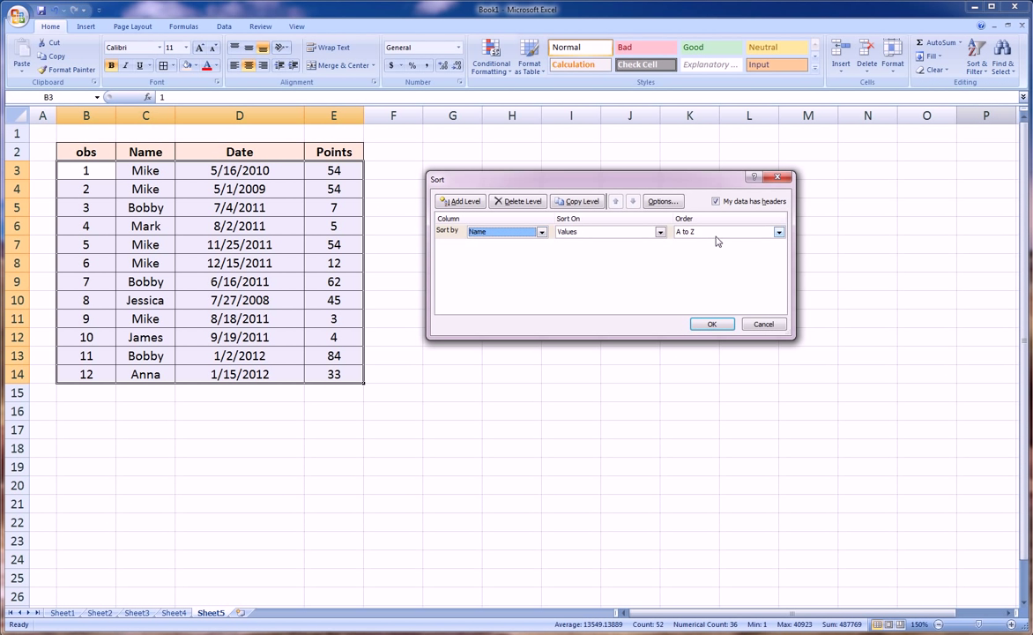
Add a second sort level by Points, ordered Largest to Smallest.
left_click(465, 202)
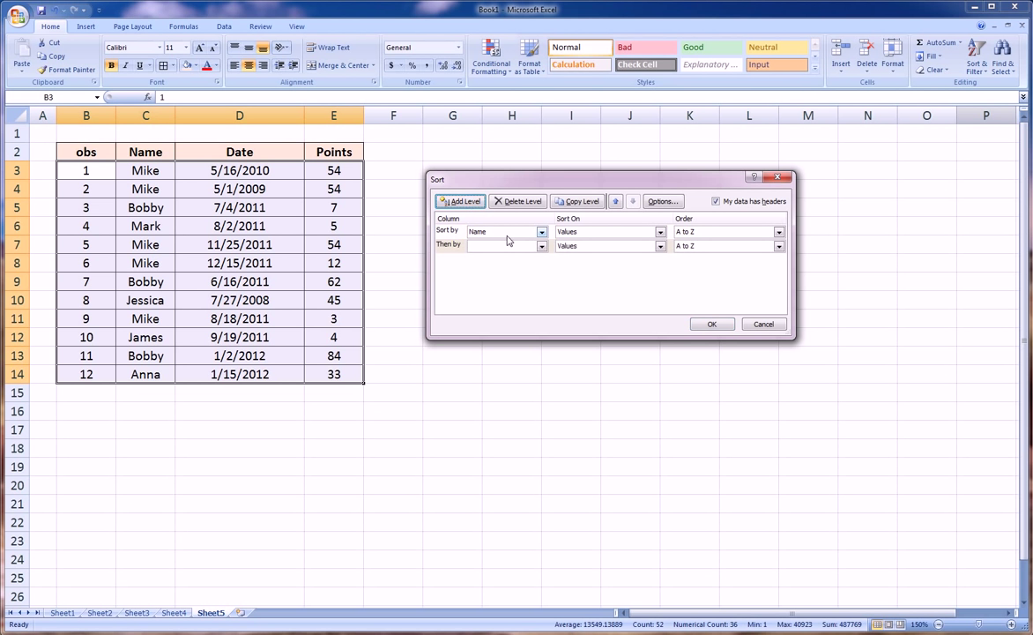
left_click(541, 246)
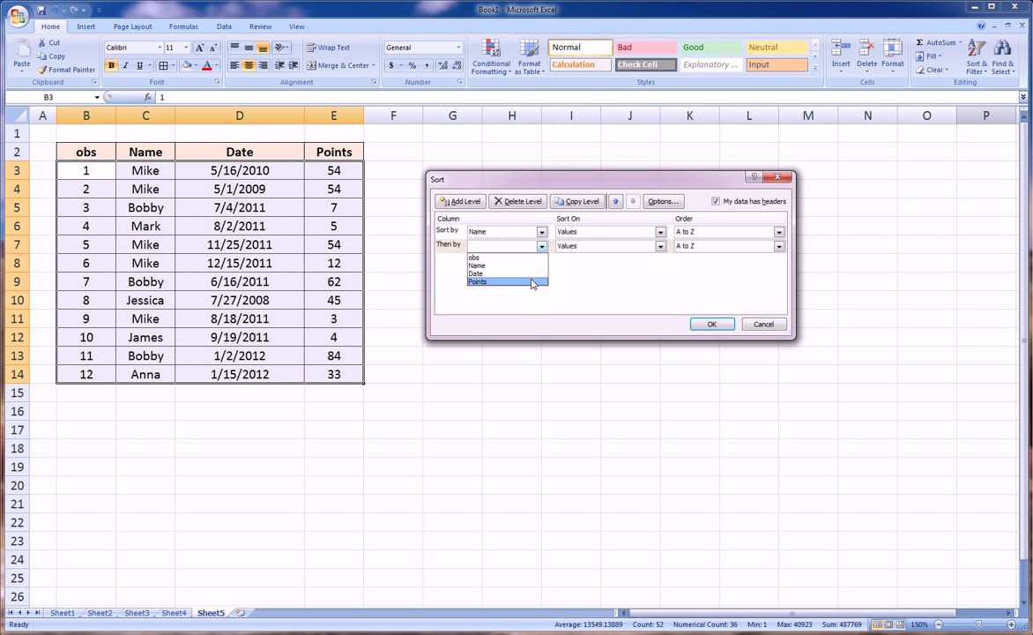
left_click(477, 282)
left_click(699, 247)
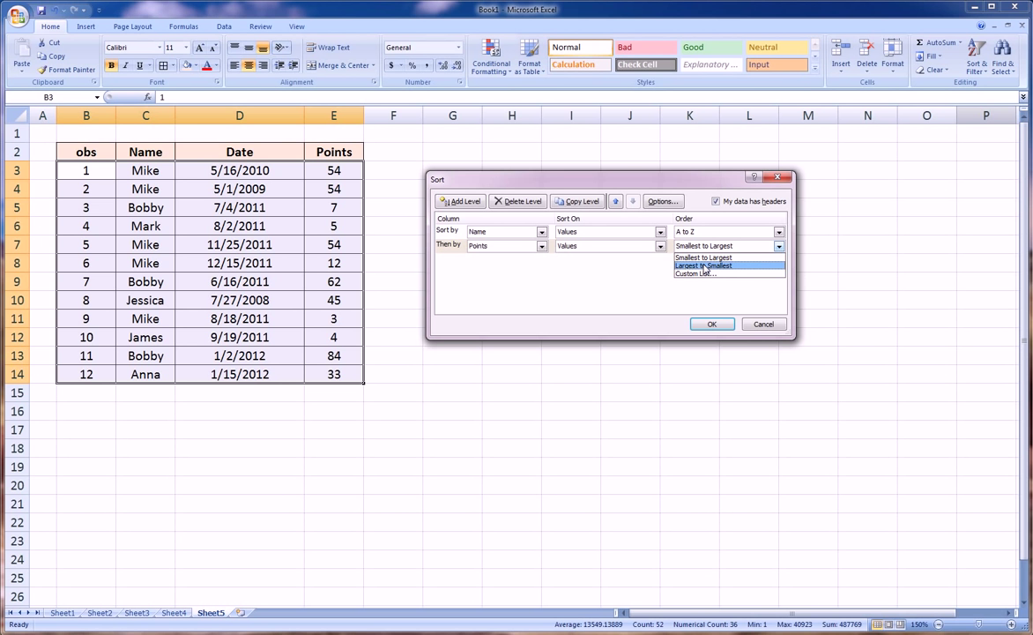
left_click(705, 266)
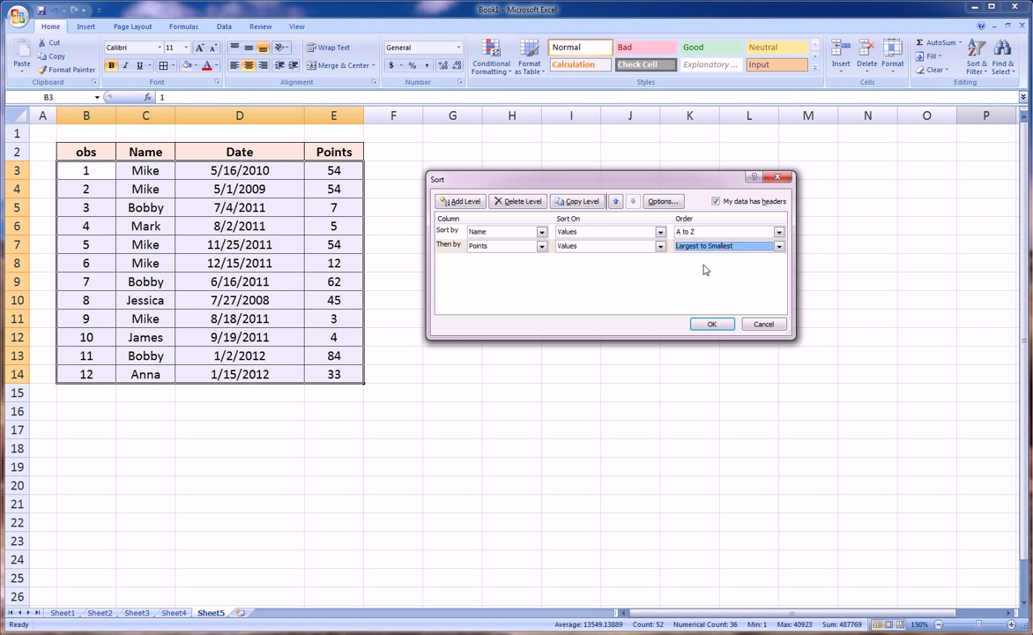
Add a third sort level by Date, Oldest to Newest, and apply the sort to the table.
left_click(461, 201)
left_click(499, 261)
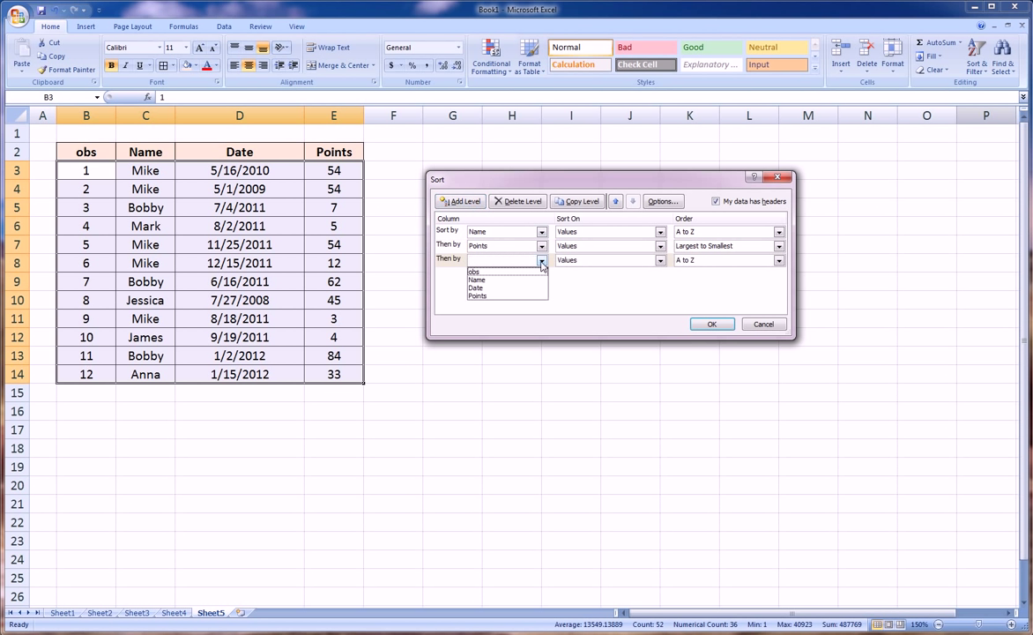
left_click(533, 288)
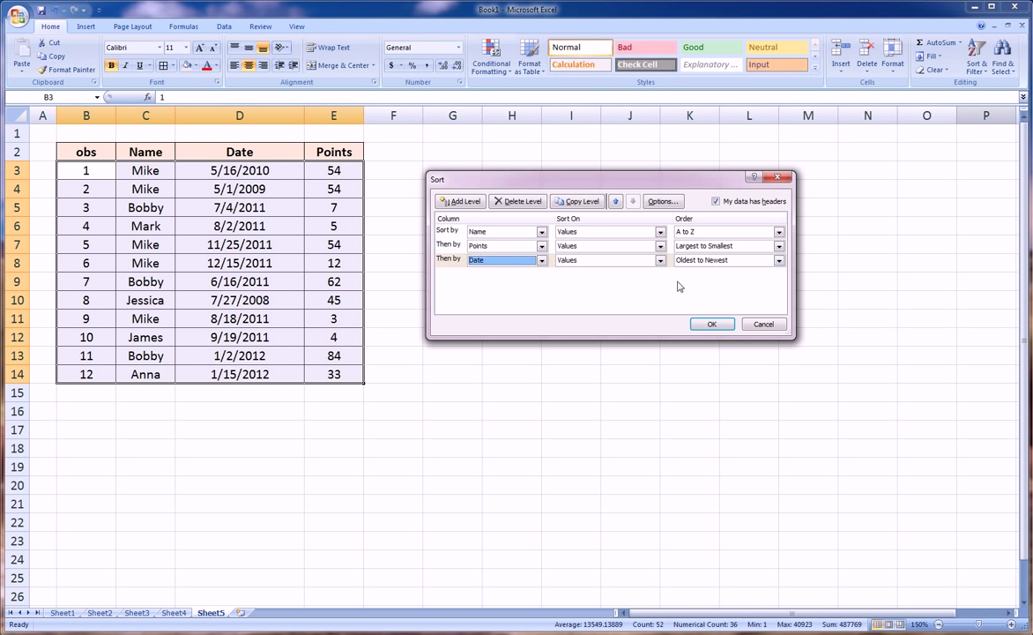
left_click(712, 324)
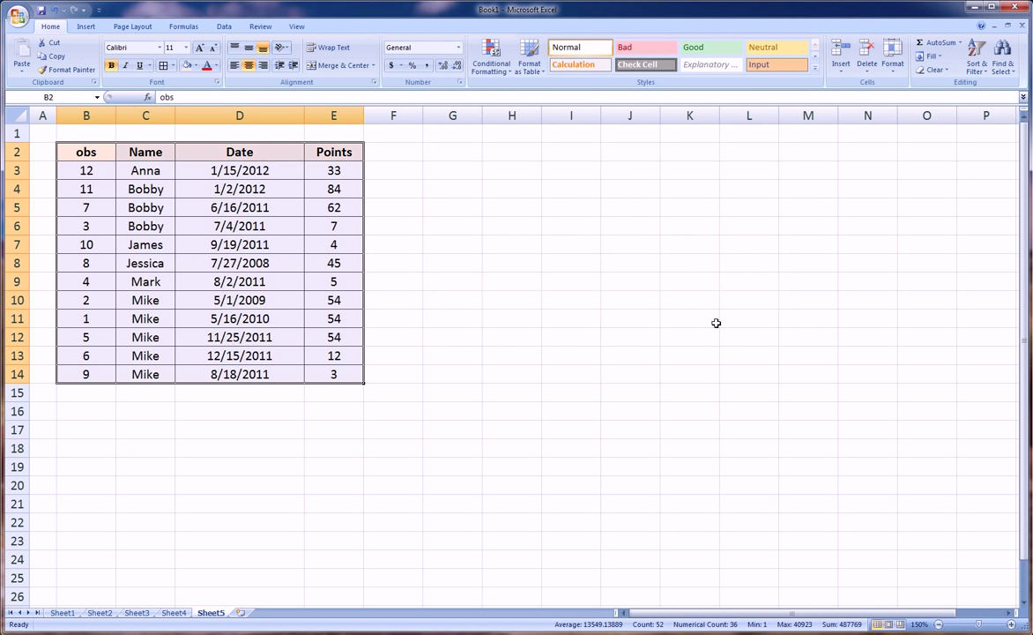
left_click(531, 302)
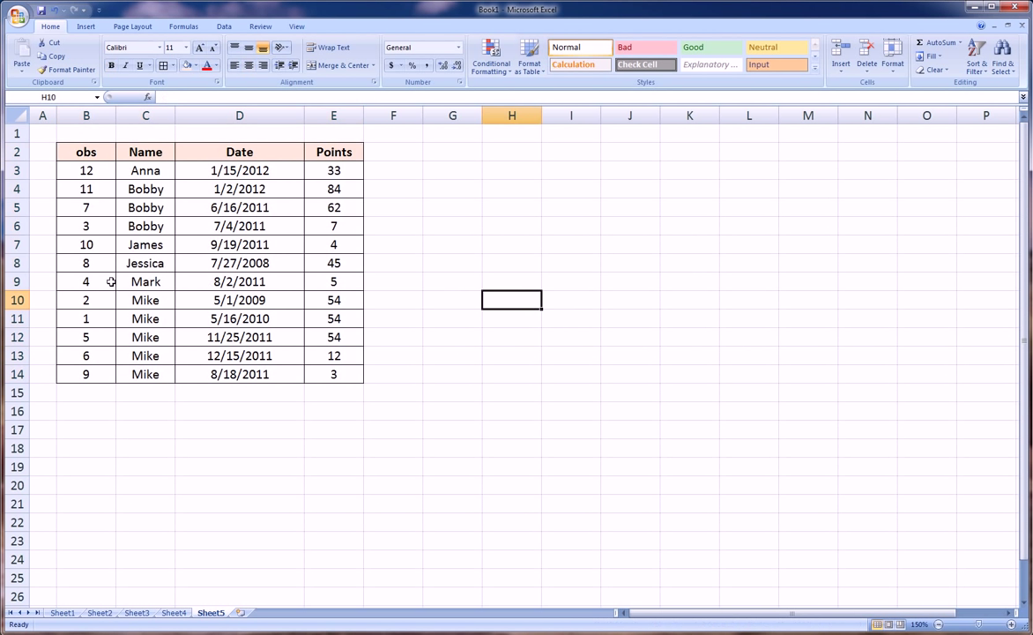
Examine the points and dates of the repeated name in rows 10 to 14 of the sorted table.
left_click(18, 300)
left_click_drag(18, 301, 19, 375)
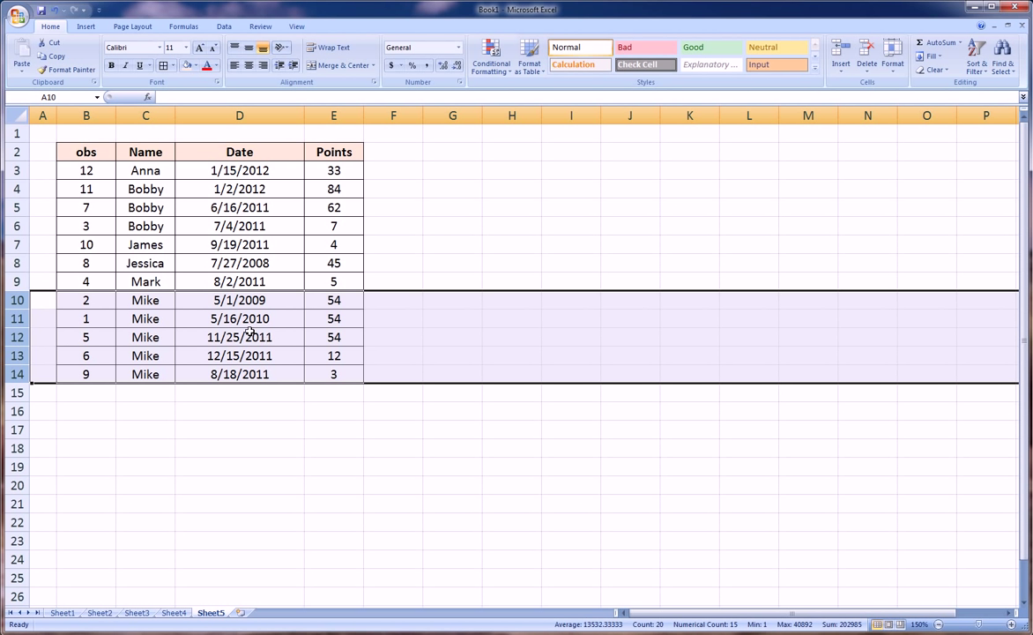
left_click(242, 338)
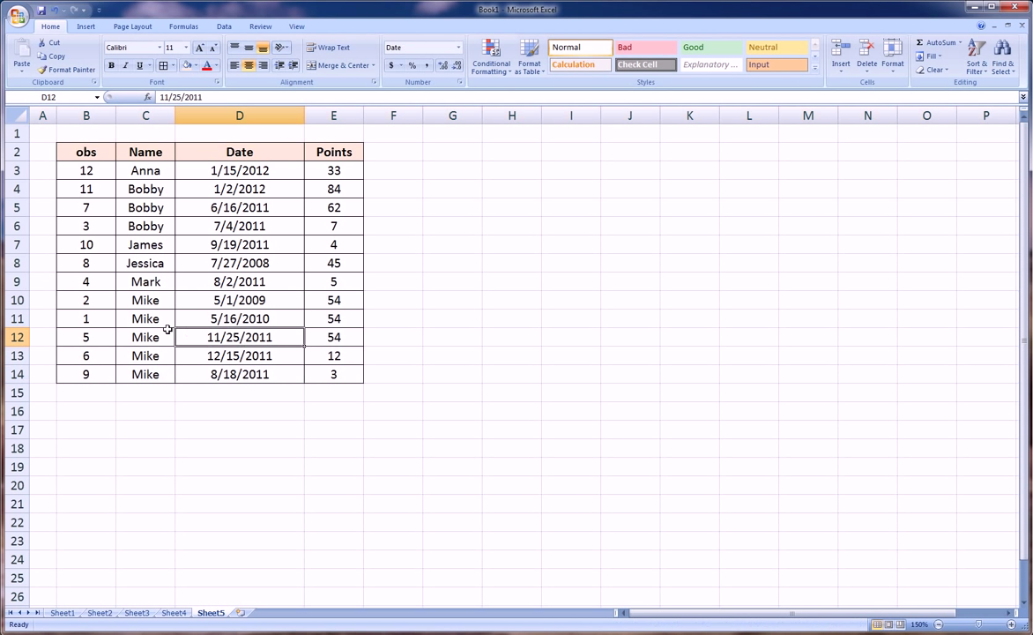